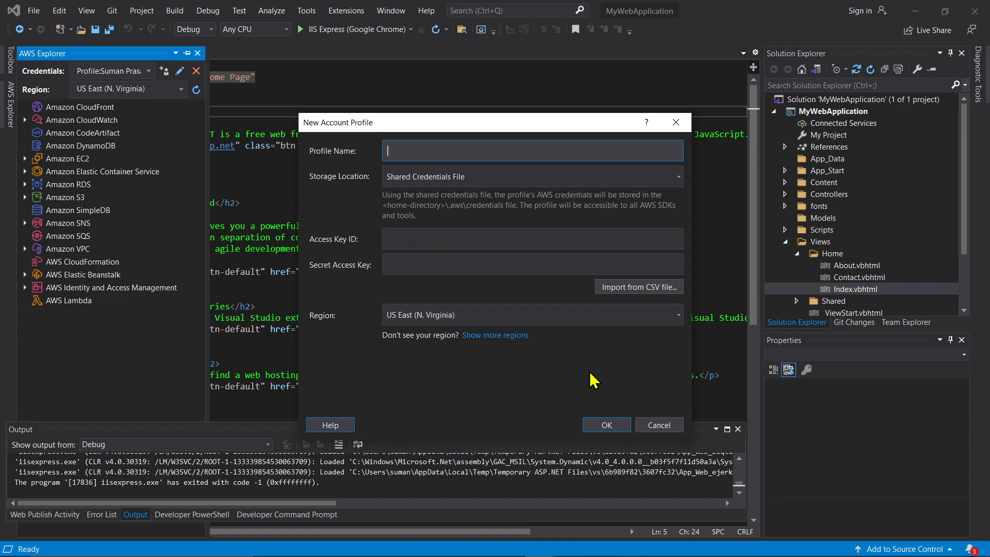
Cancel the new account profile, browse the Elastic Beanstalk applications and S3 buckets, then close AWS Explorer
left_click(660, 426)
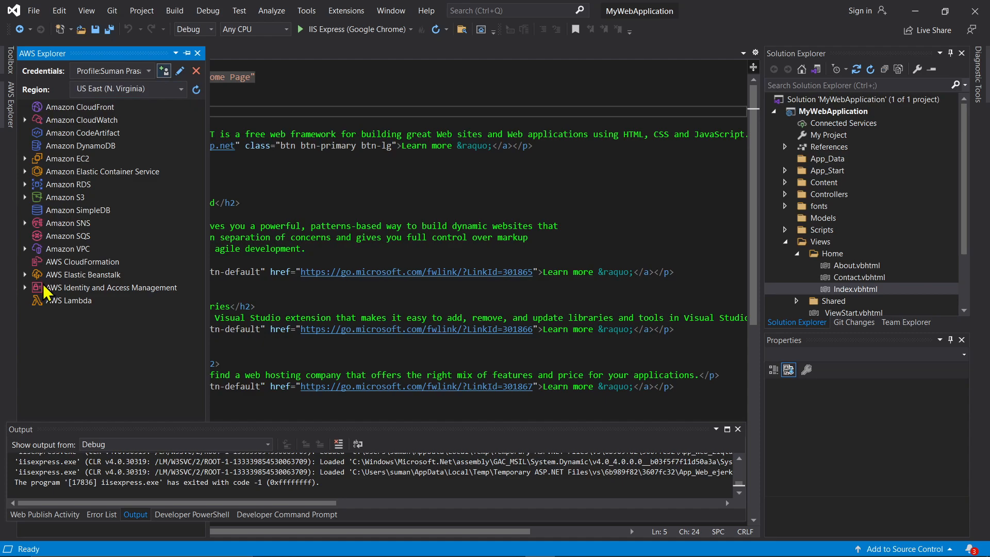
left_click(25, 275)
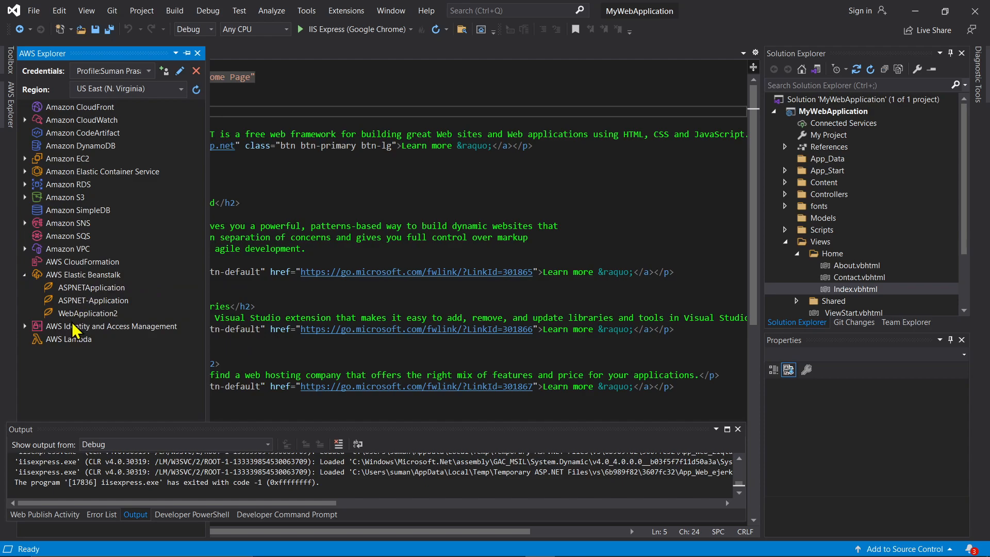
left_click(24, 198)
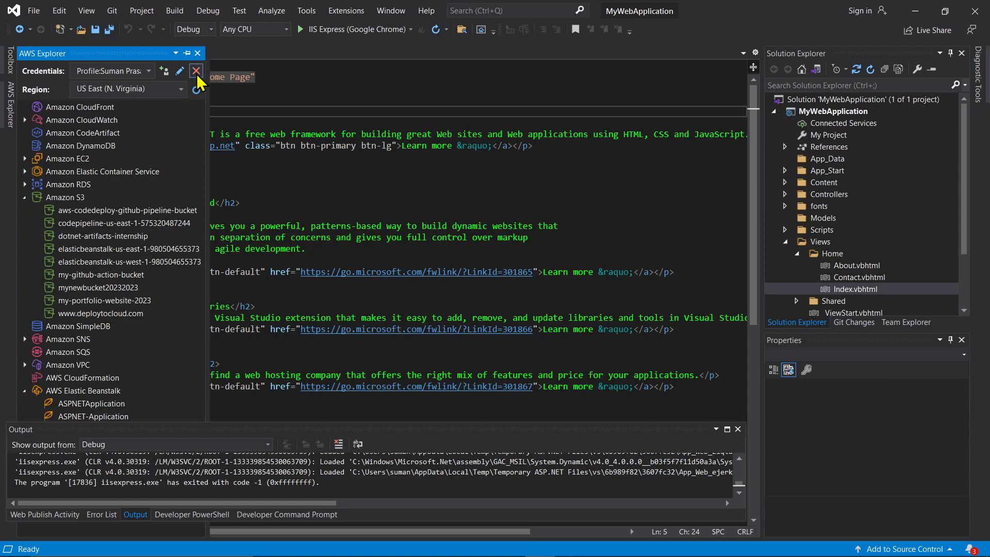
left_click(197, 53)
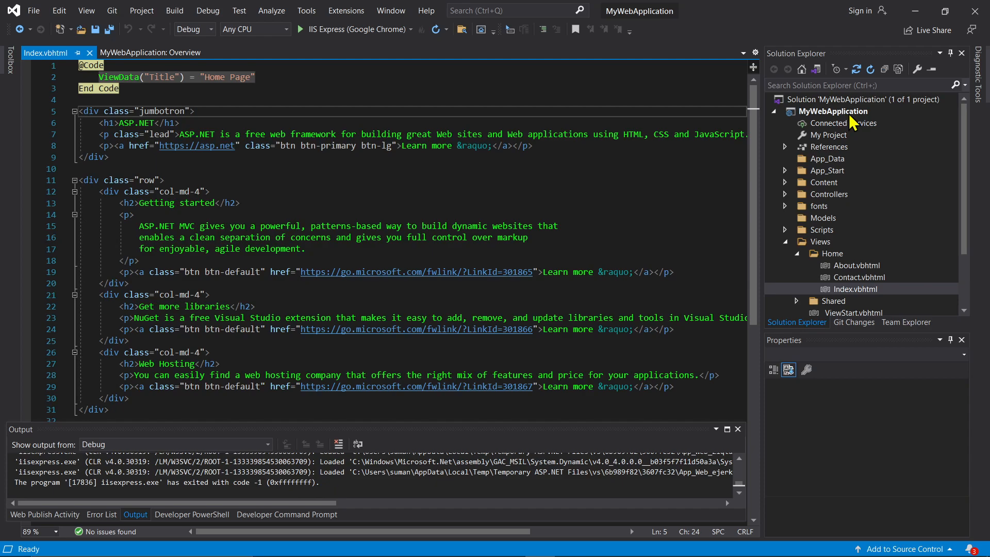
Publish MyWebApplication to AWS Elastic Beanstalk with the current credentials profile, advancing to Application Environment
left_click(849, 115)
right_click(852, 112)
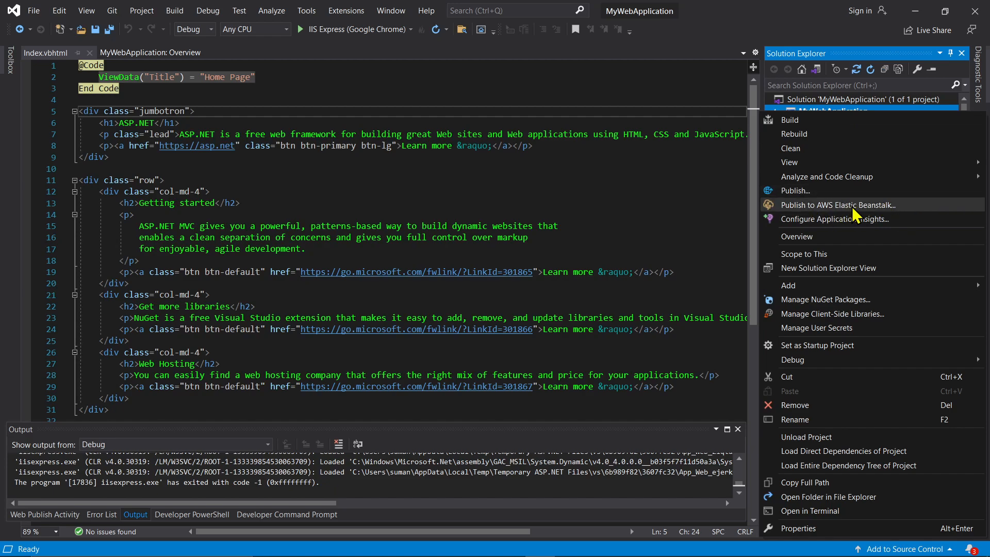
left_click(852, 206)
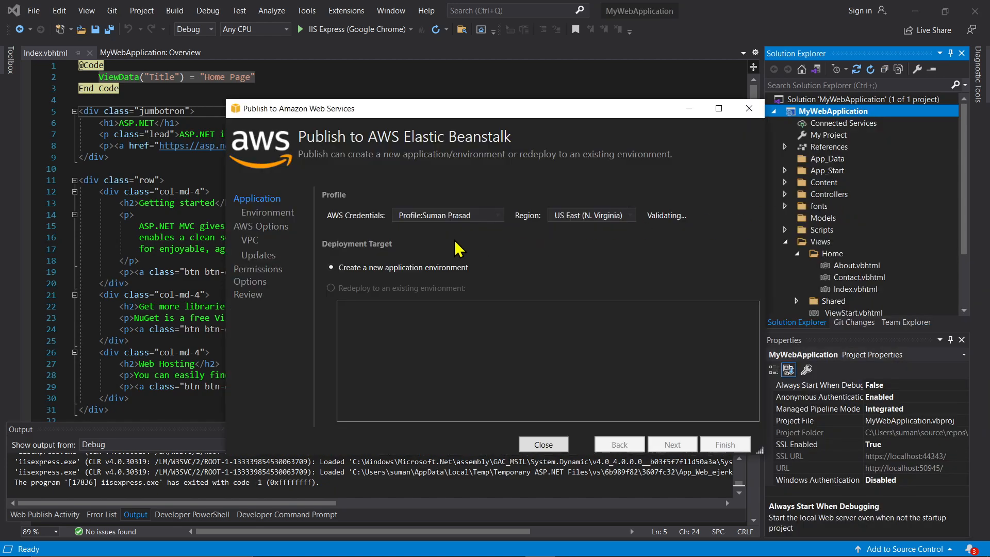
left_click(498, 215)
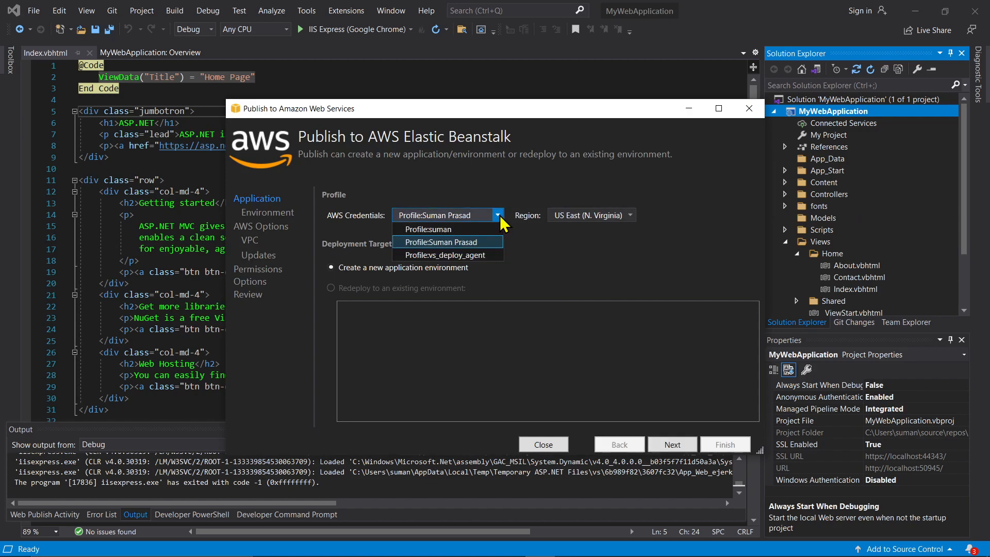
left_click(483, 244)
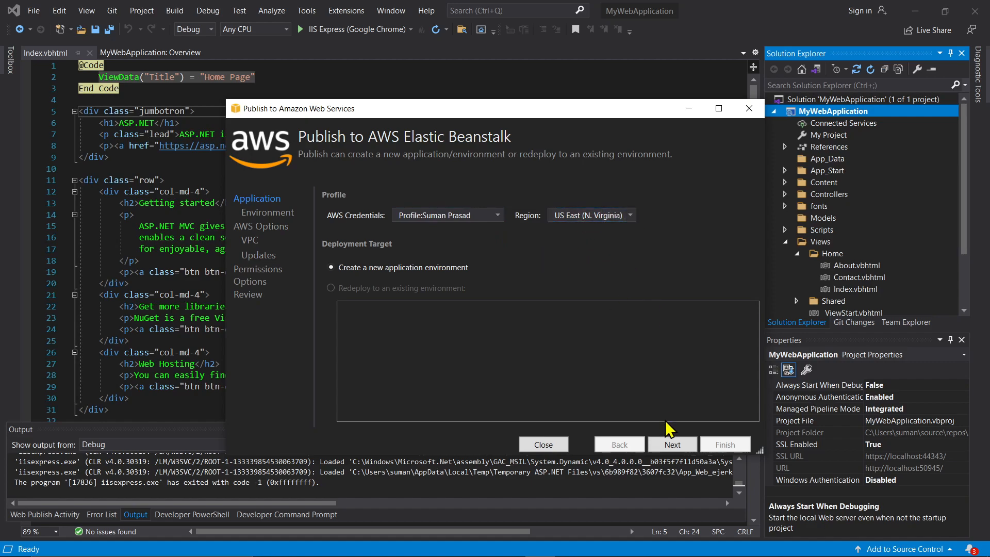
left_click(673, 447)
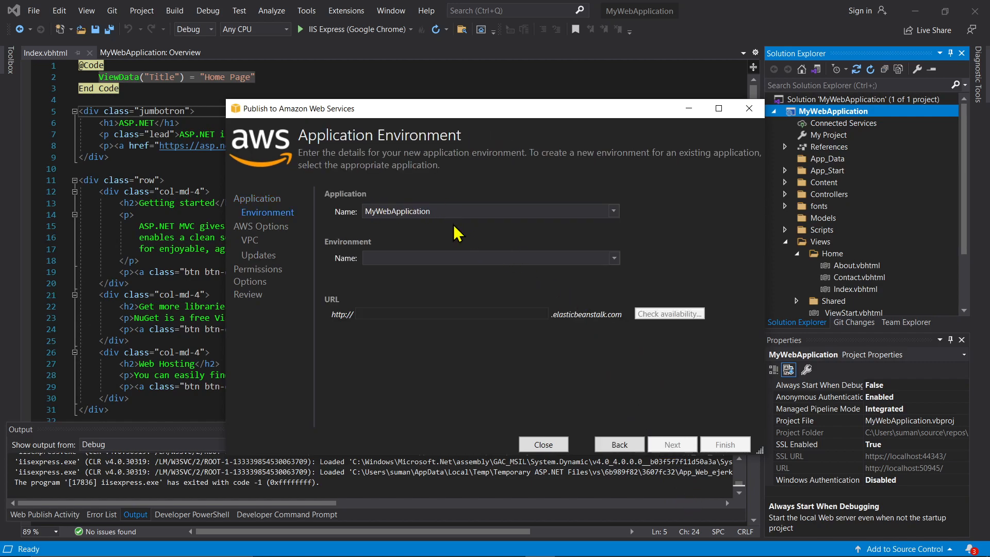
Name the environment MyWebApplication-test and check that mywebapplication-test.elasticbeanstalk.com is available
left_click_drag(452, 210, 345, 216)
key("ctrl+c")
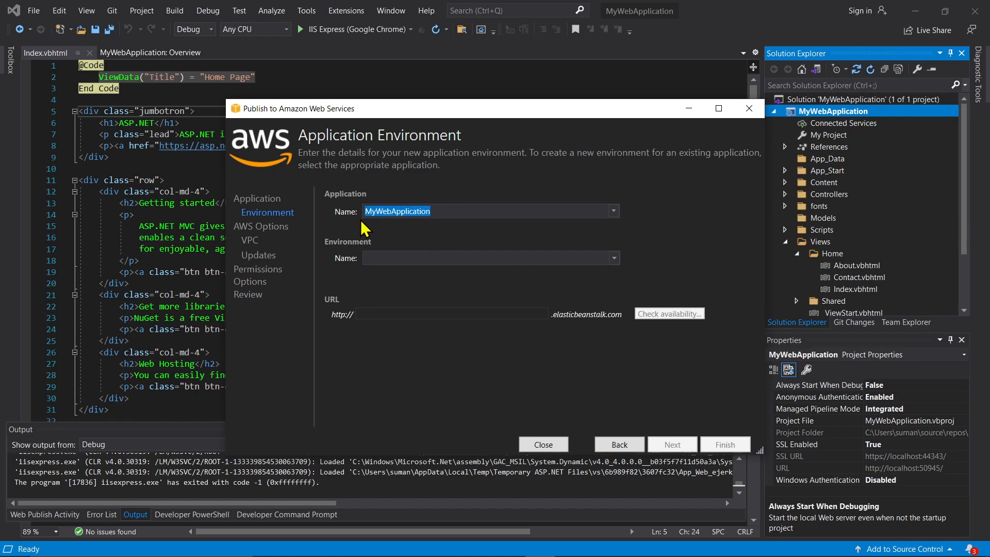
left_click(439, 259)
key("ctrl+v")
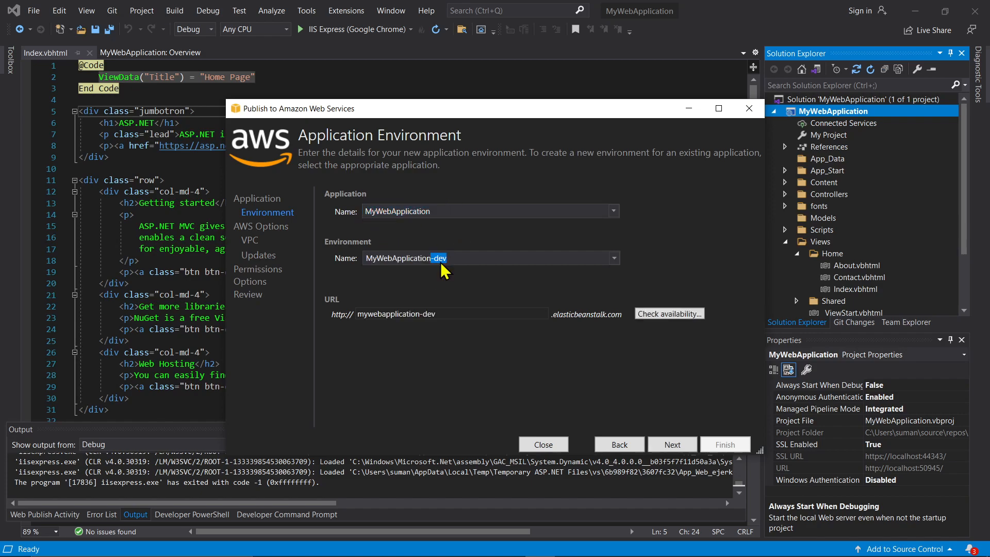
left_click(615, 258)
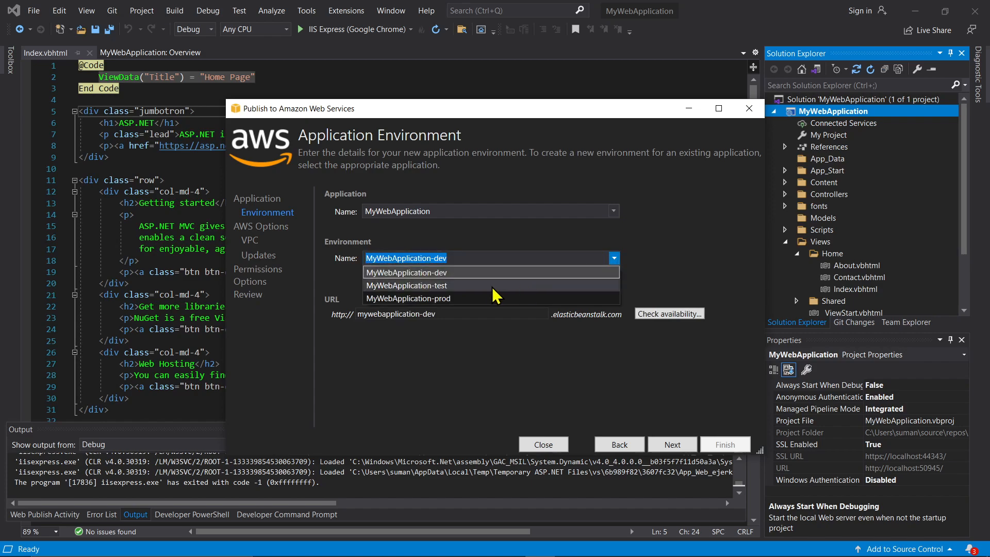
left_click(482, 286)
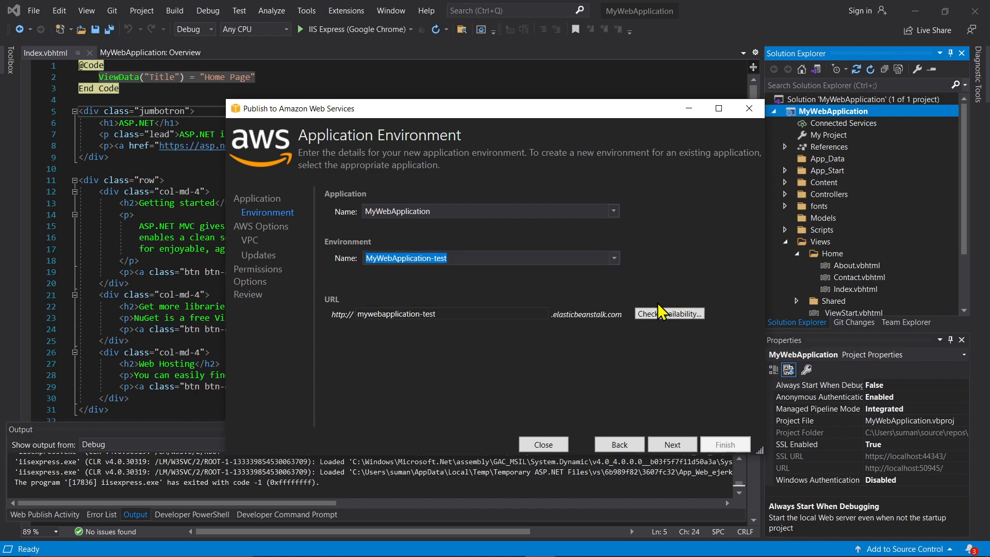
left_click(668, 312)
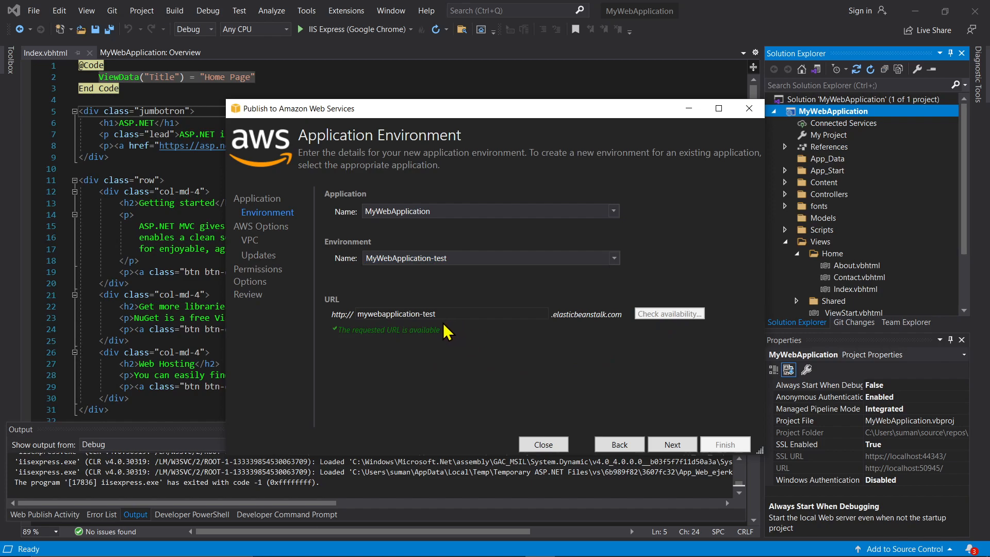
On AWS Options, choose the t2.medium instance type and continue to Permissions
left_click(673, 445)
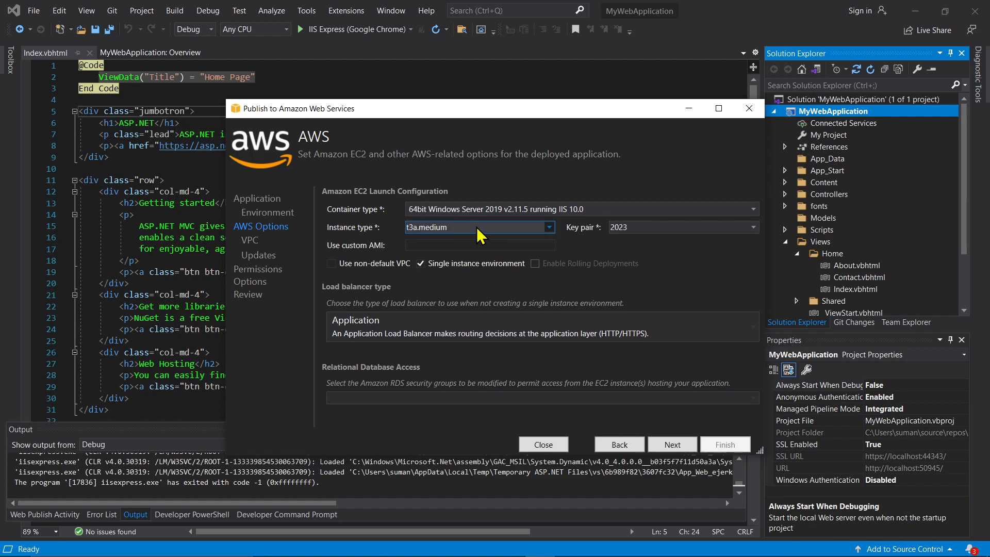
left_click(549, 227)
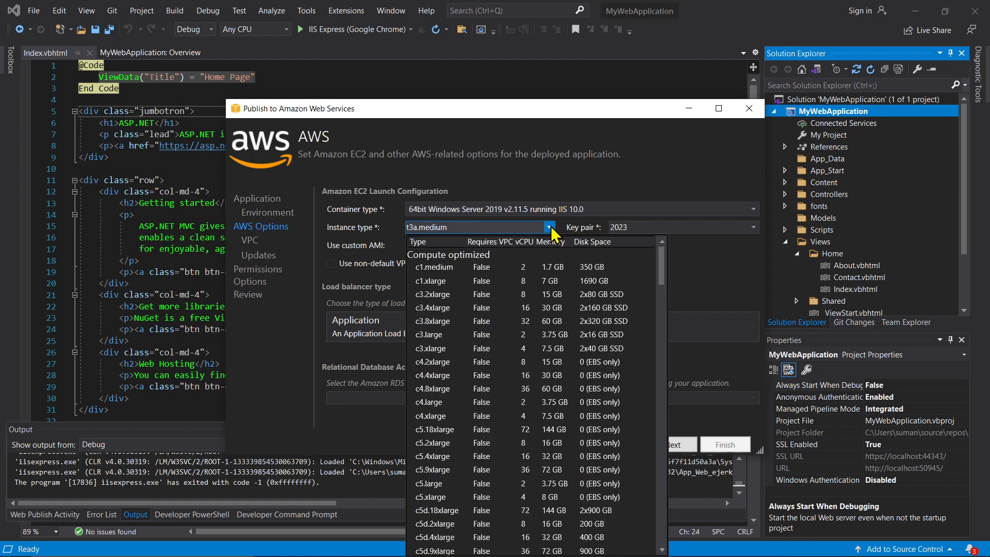
scroll(570, 353, "down", 1)
scroll(571, 352, "down", 15)
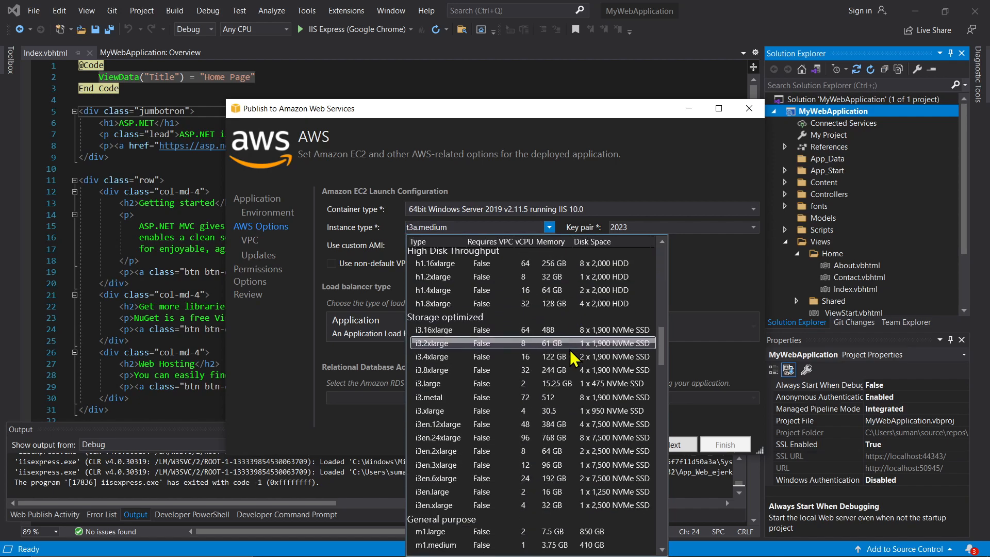
scroll(571, 356, "down", 4)
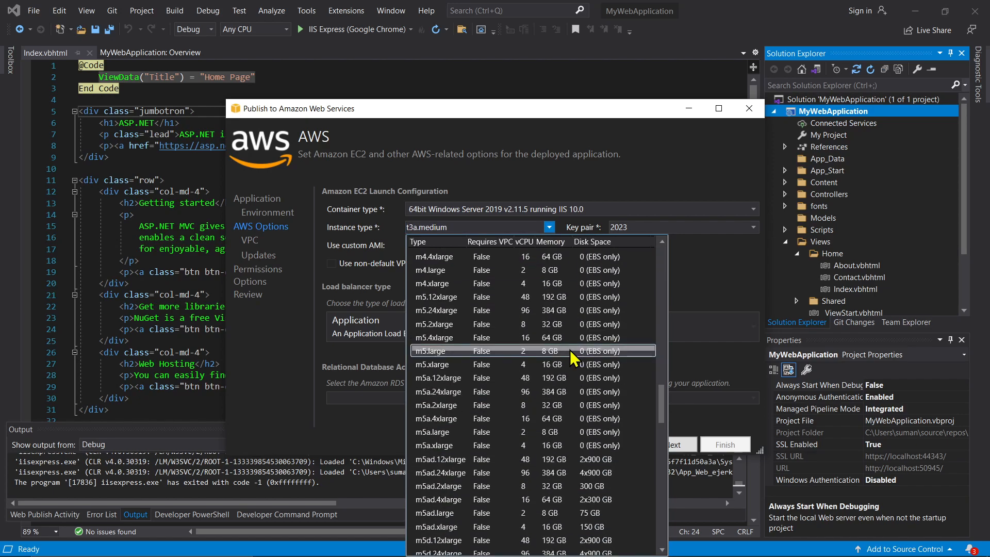
scroll(571, 349, "down", 20)
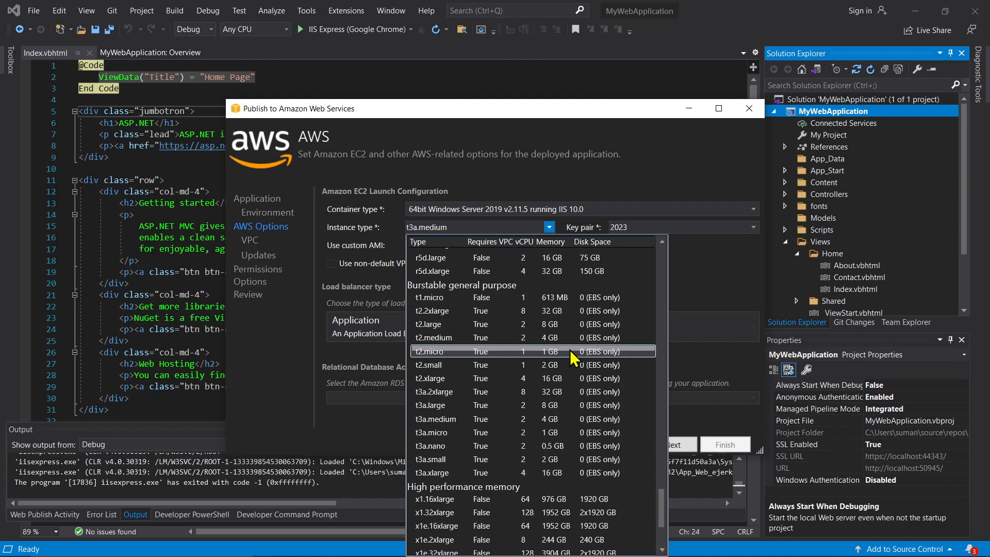
left_click(437, 354)
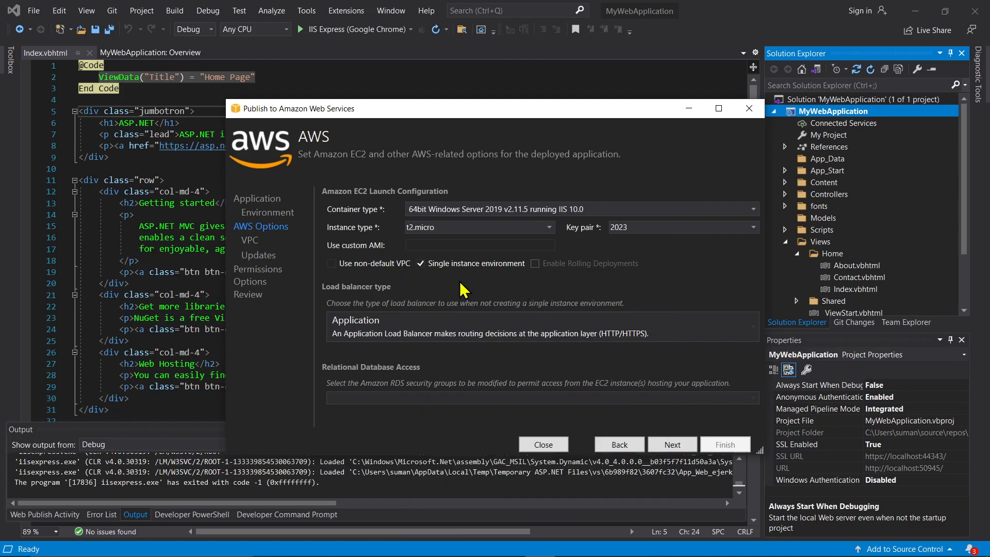
left_click(507, 235)
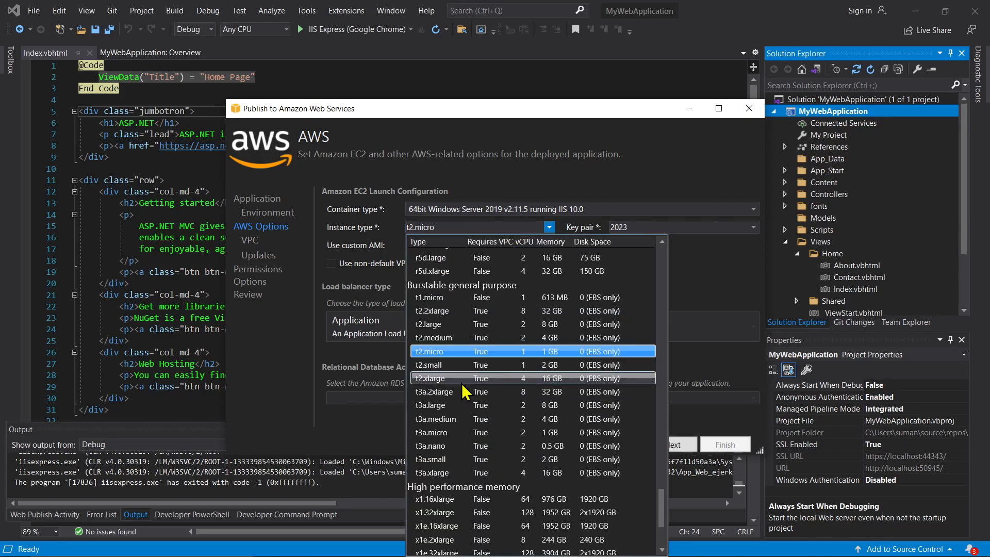
left_click(451, 338)
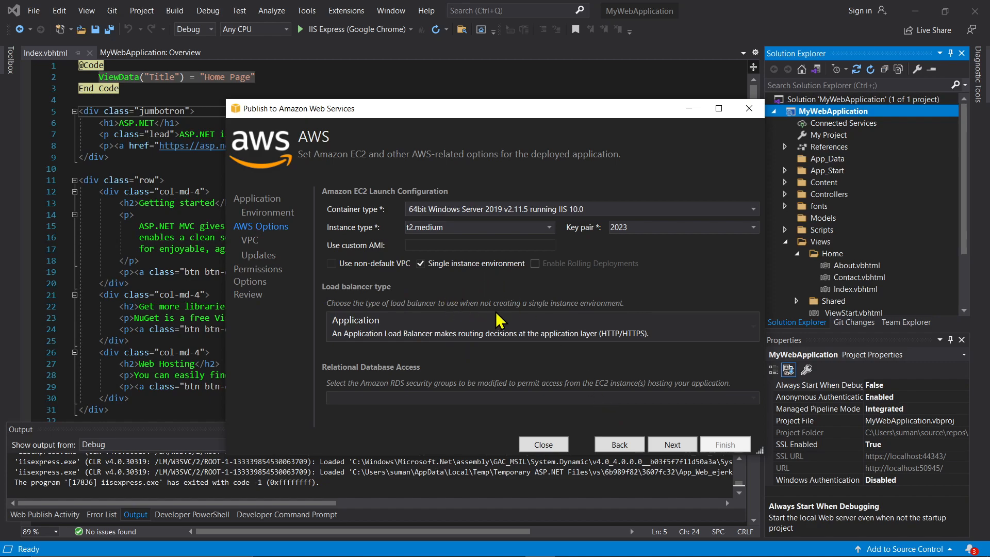
left_click(675, 445)
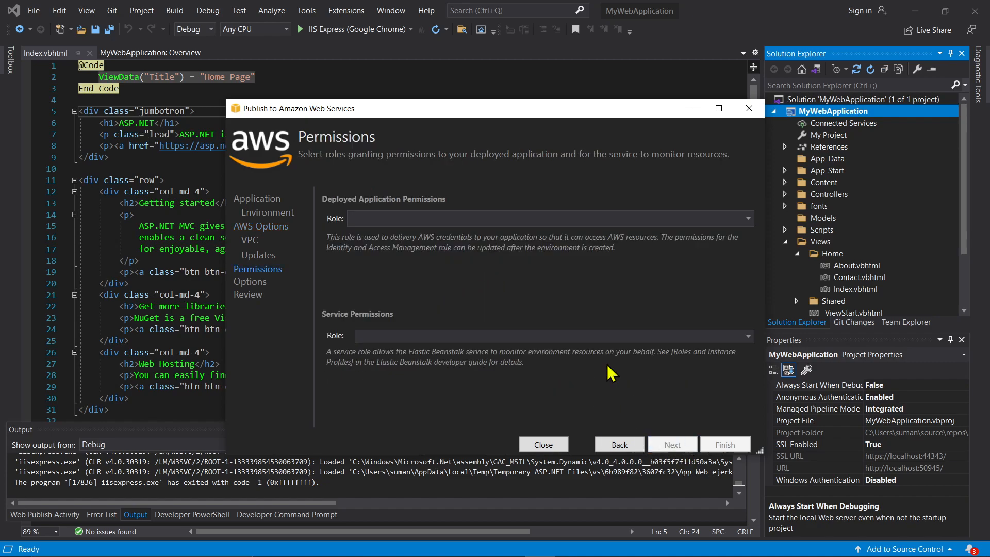
Keep aws-elasticbeanstalk-ec2-role as the role and continue to Application Options
left_click(470, 221)
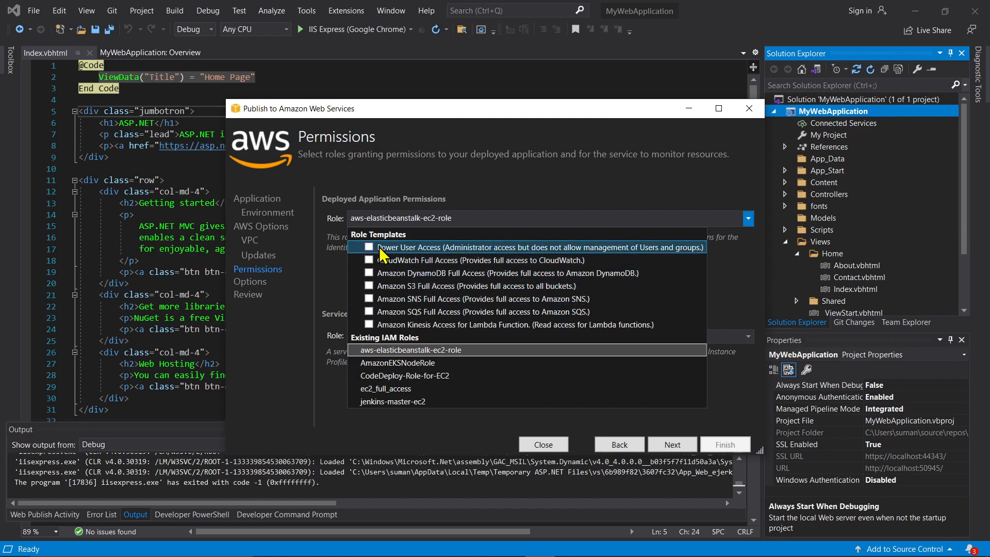
left_click(758, 266)
left_click(691, 445)
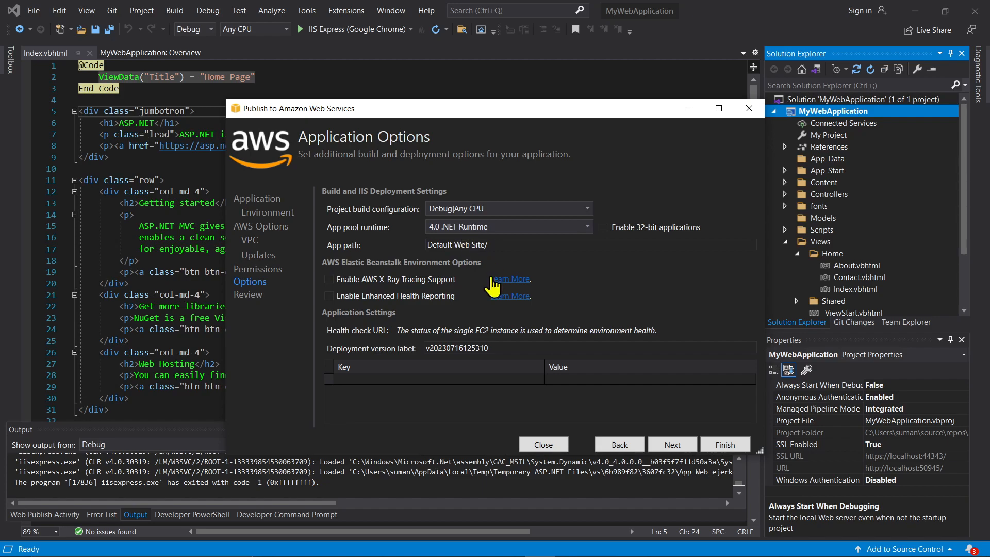
Review the publish summary and deploy to the MyWebApplication-test environment
left_click(676, 447)
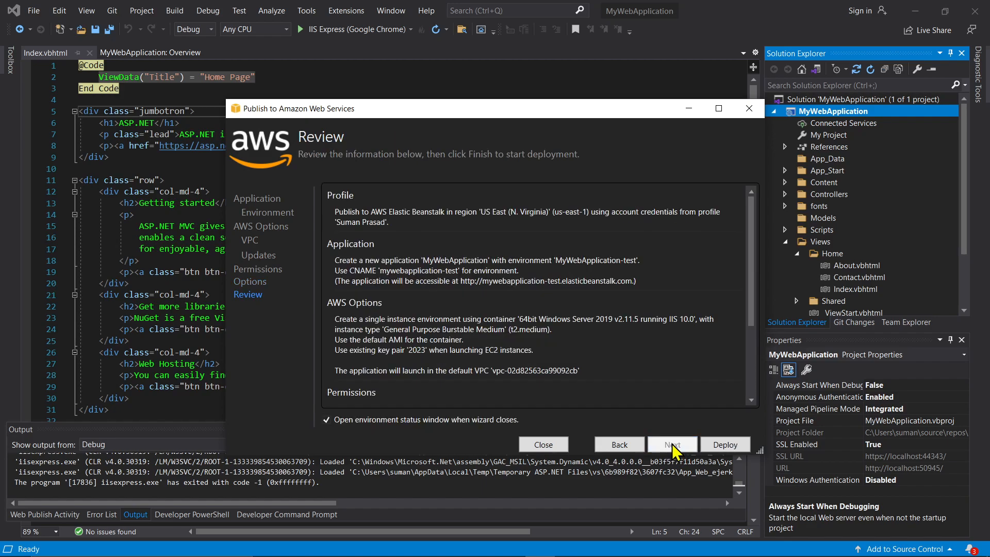
scroll(660, 402, "down", 3)
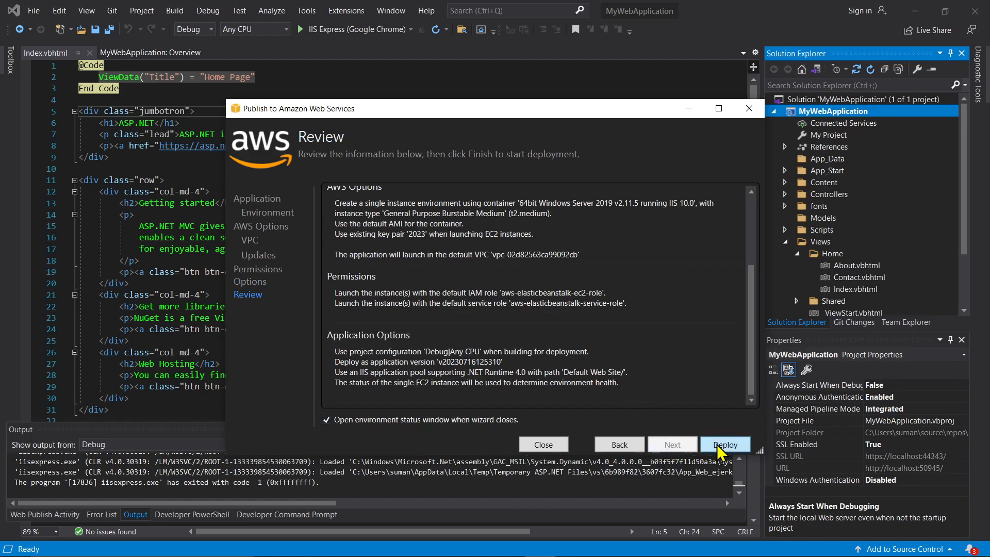
left_click(741, 452)
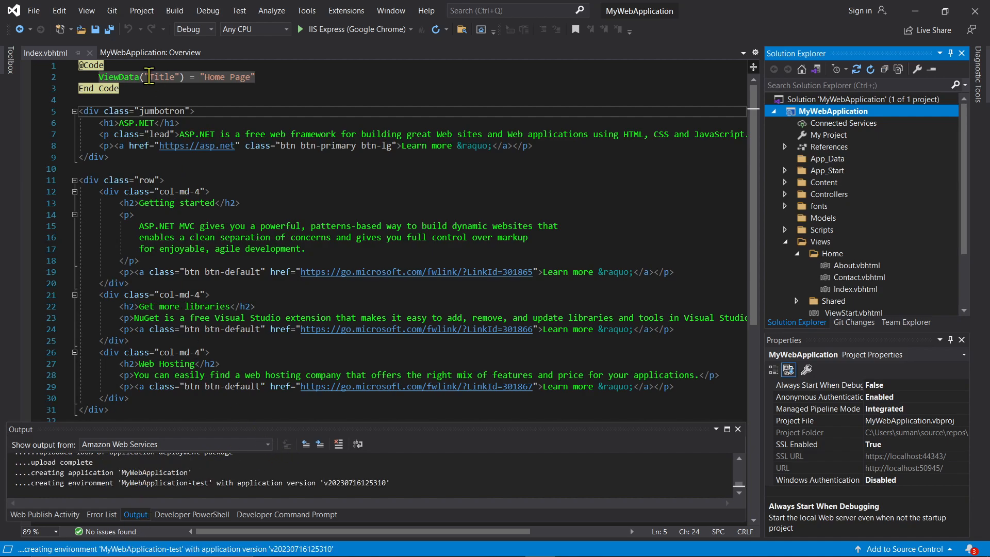
Confirm the publish succeeded on the MyWebApplication-test status tab, then switch to the EC2 Dashboard in Chrome
left_click(86, 10)
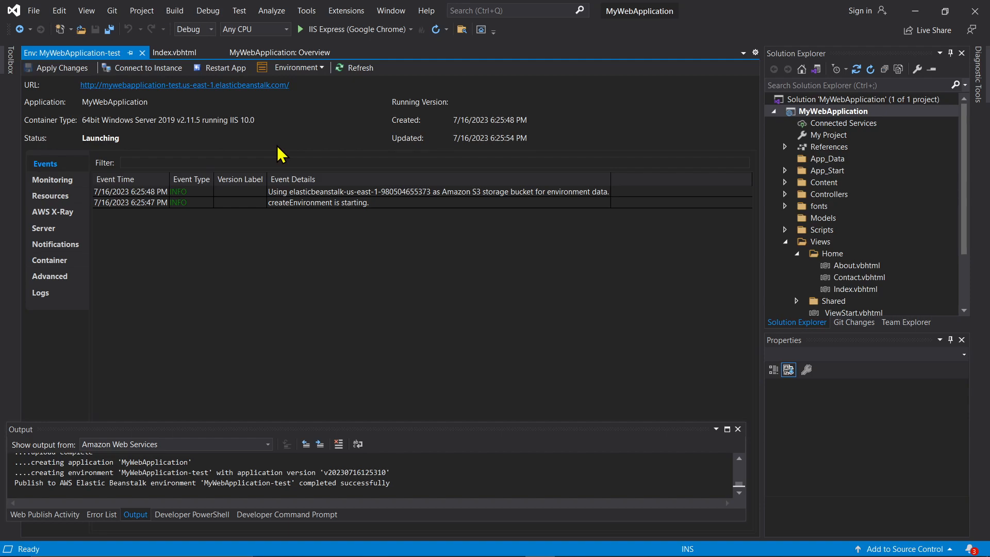
key("alt+Tab")
left_click(584, 302)
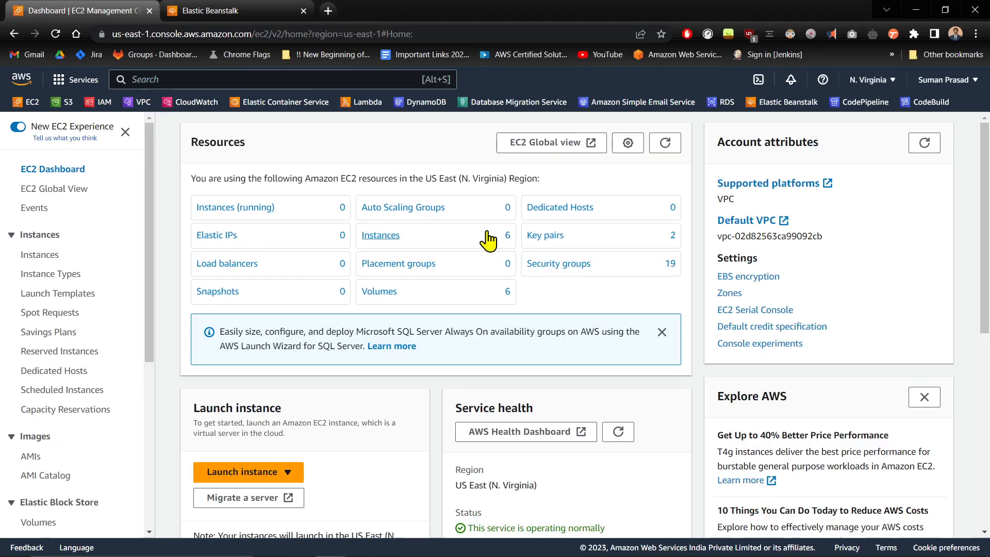
Refresh Elastic Beanstalk environments, check that MyWebApplication-test is launching, and return to the EC2 Dashboard
left_click(232, 10)
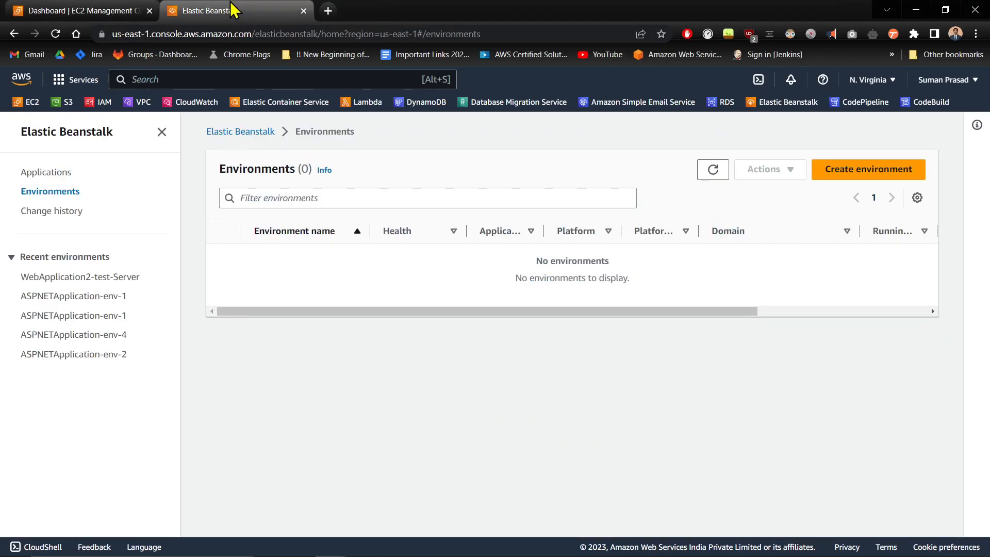
left_click(711, 176)
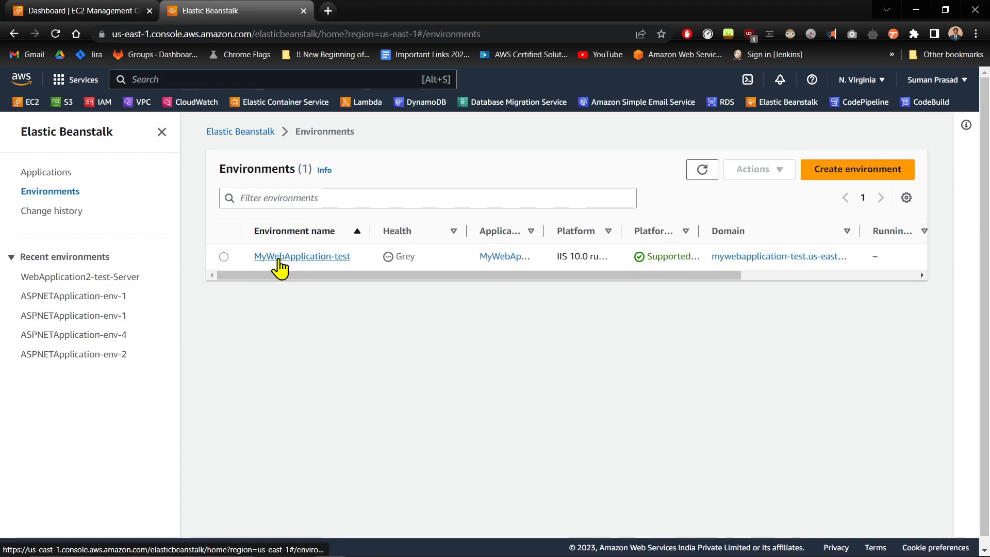
left_click(279, 258)
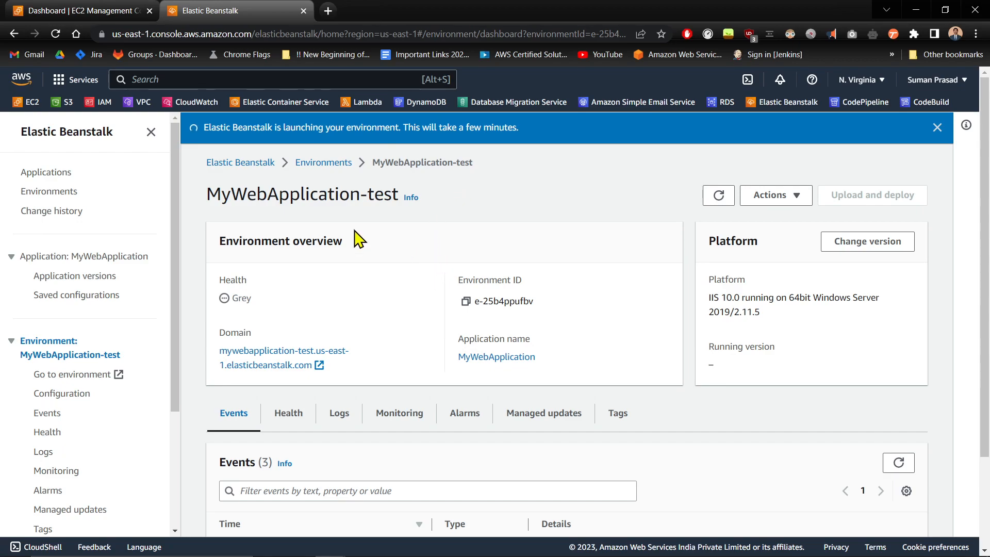
left_click(35, 9)
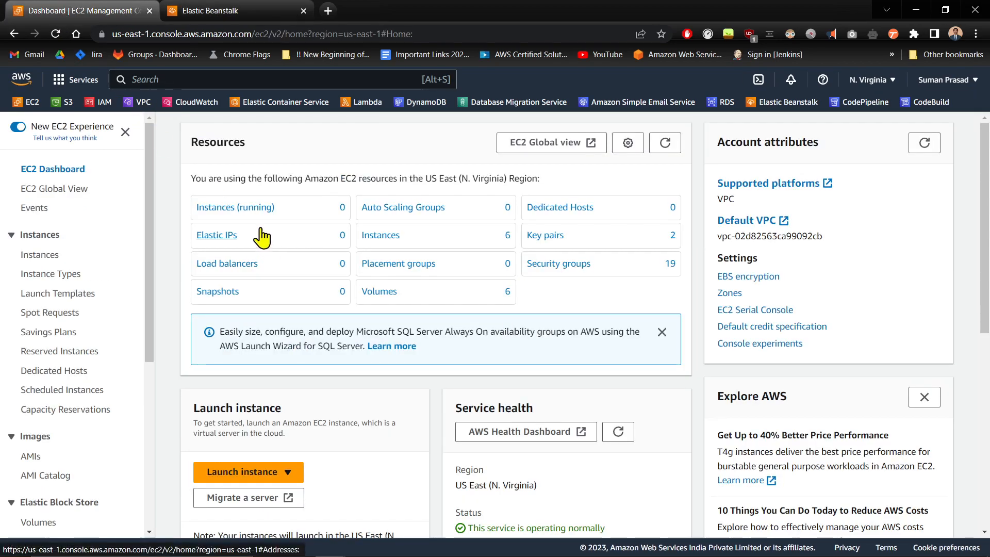
Clear the instance state filter and open i-04942fad10f37f824 to confirm it runs as t2.medium
left_click(244, 208)
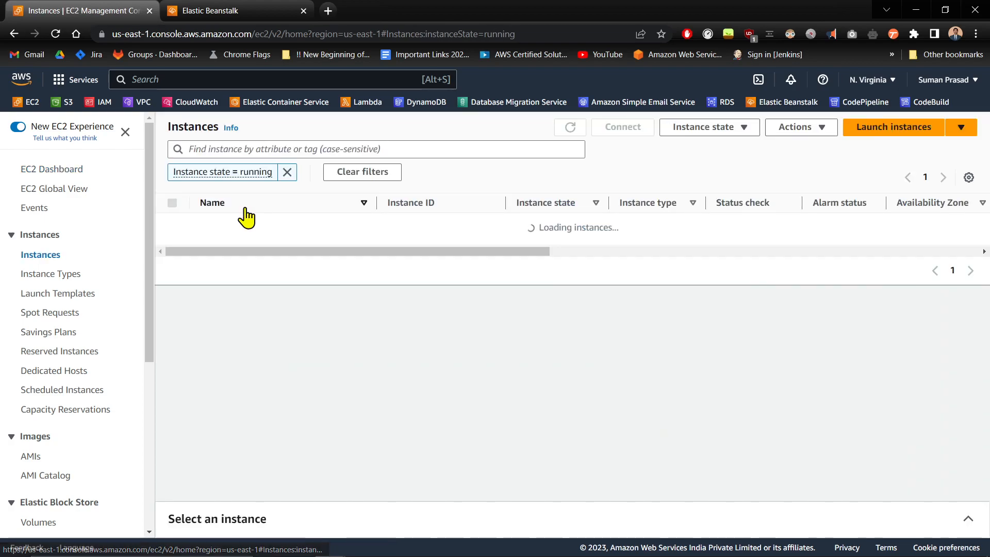
left_click(571, 128)
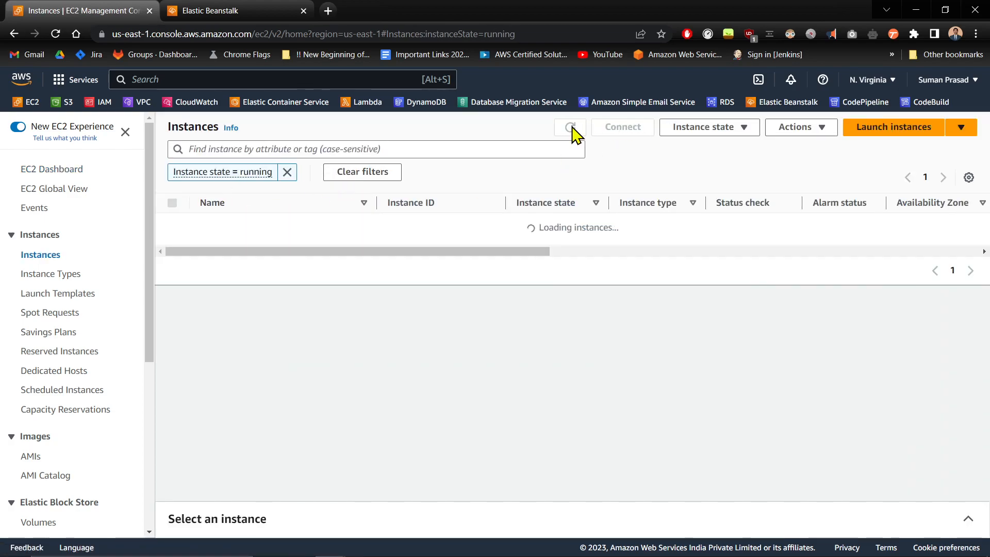
left_click(55, 34)
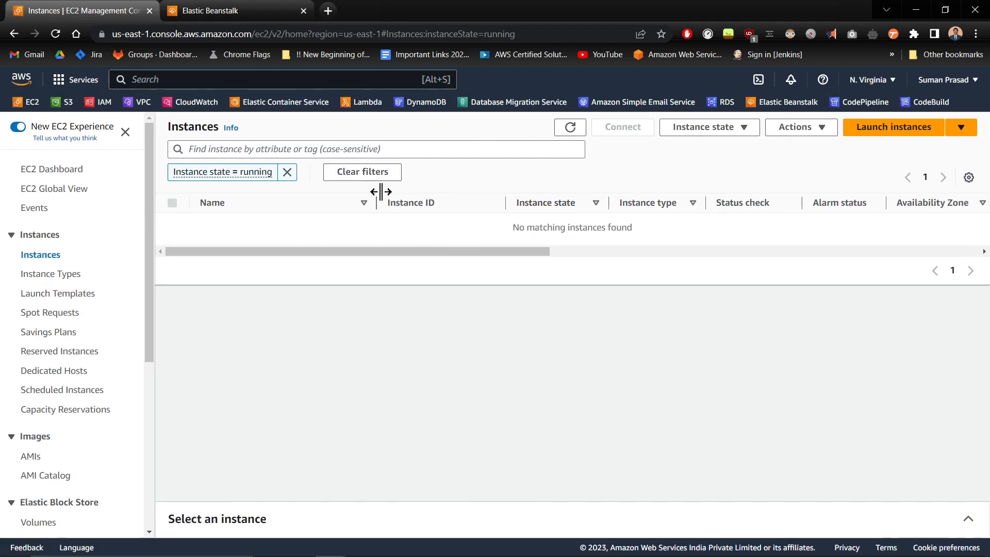
left_click(287, 172)
left_click(37, 254)
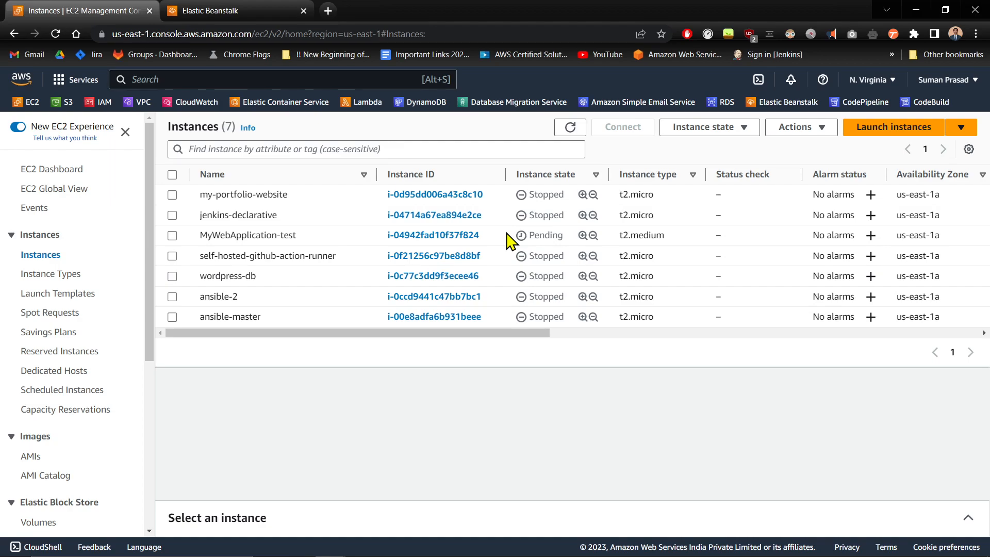
left_click(405, 236)
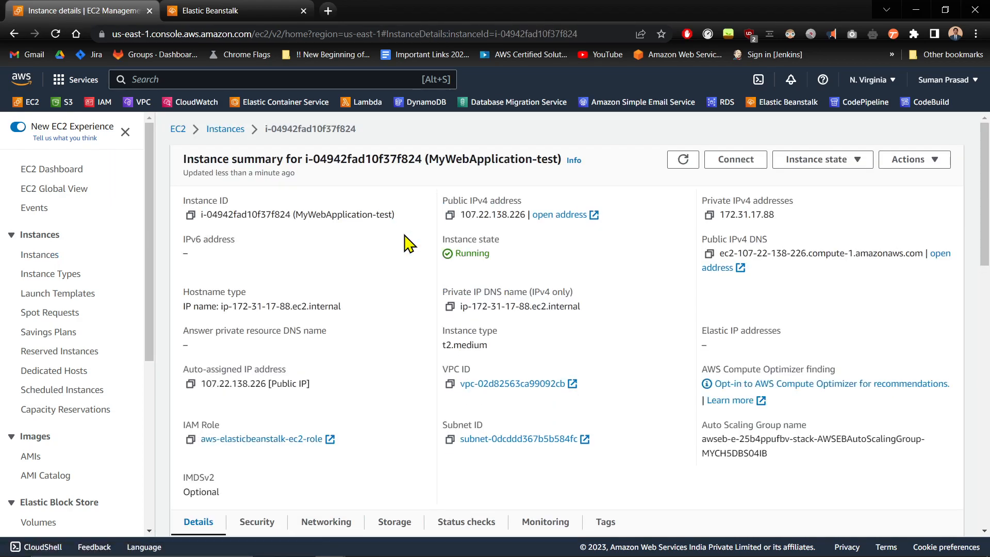
left_click_drag(502, 257, 395, 254)
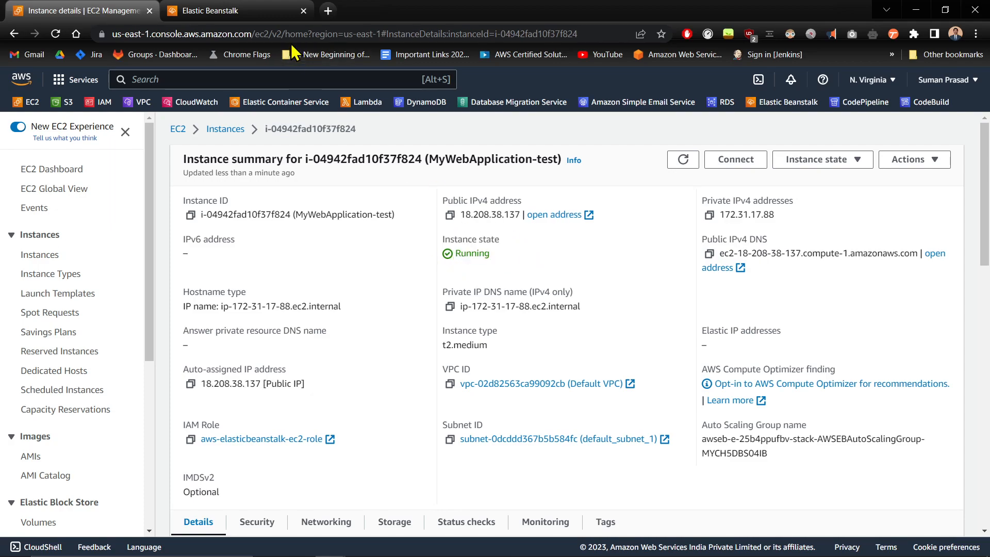
left_click(258, 11)
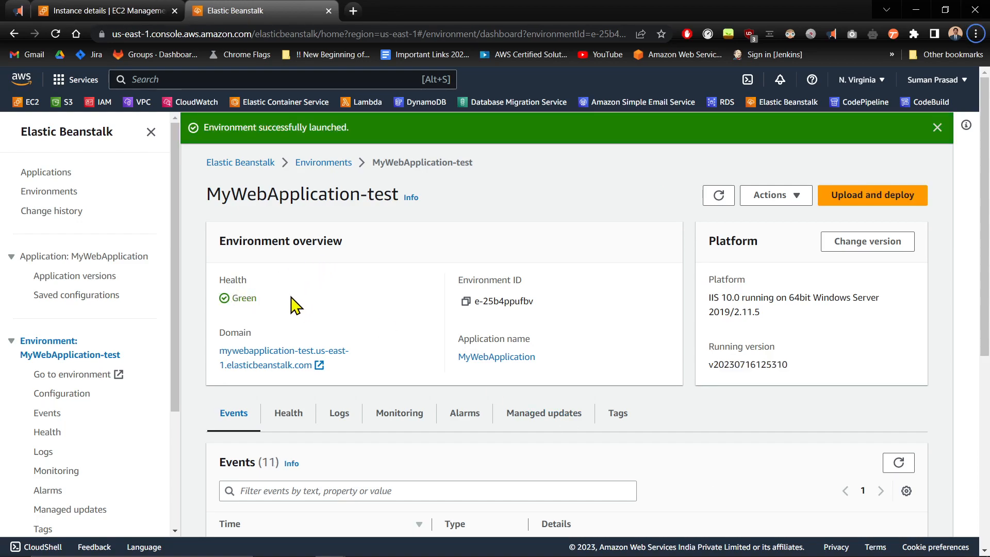
left_click_drag(280, 305, 190, 279)
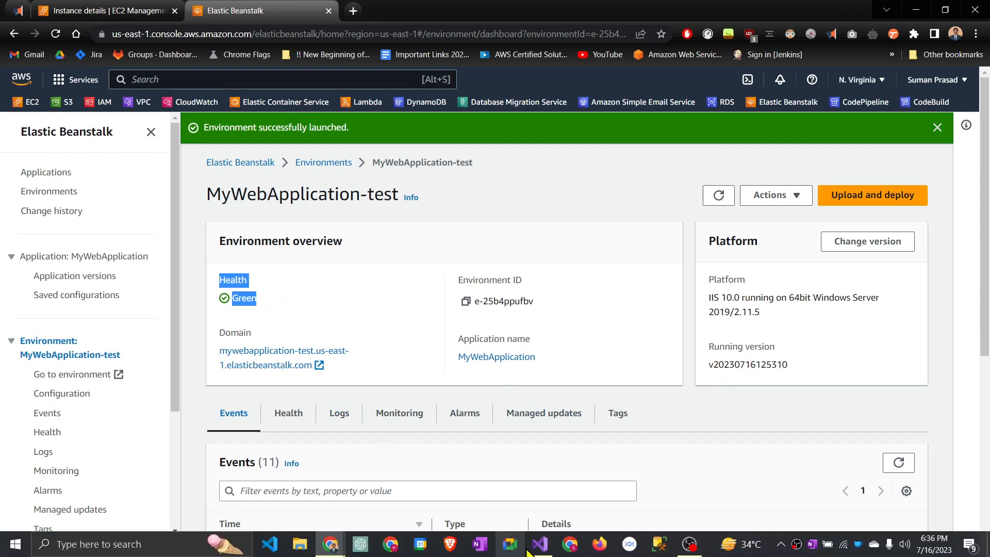
left_click(727, 198)
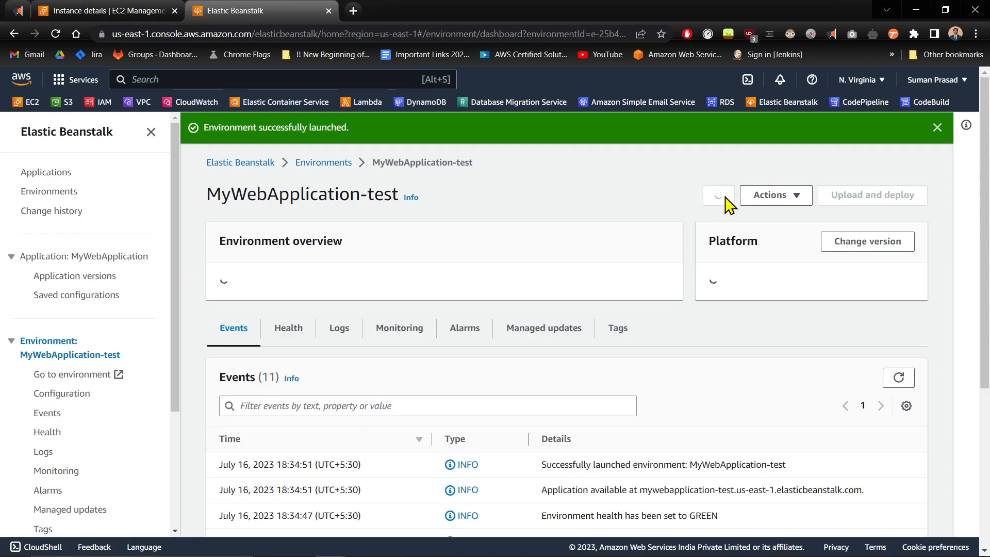
scroll(554, 229, "down", 5)
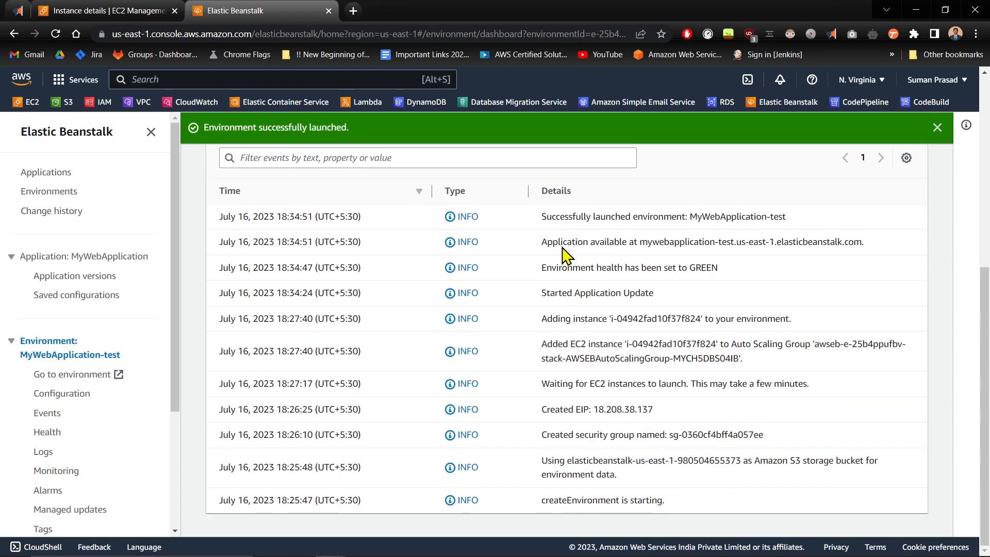
scroll(362, 185, "up", 4)
scroll(225, 310, "down", 3)
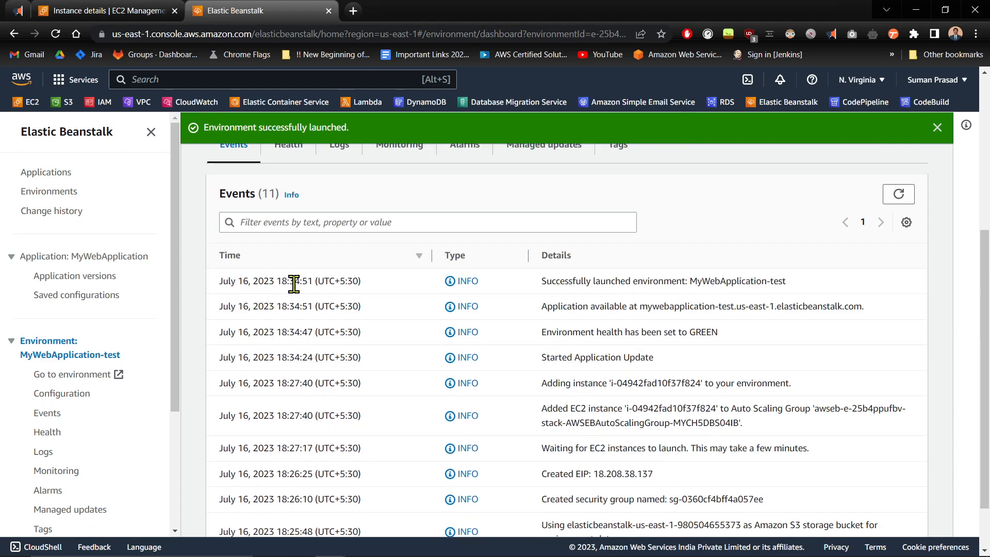
scroll(355, 253, "down", 2)
left_click_drag(542, 500, 670, 513)
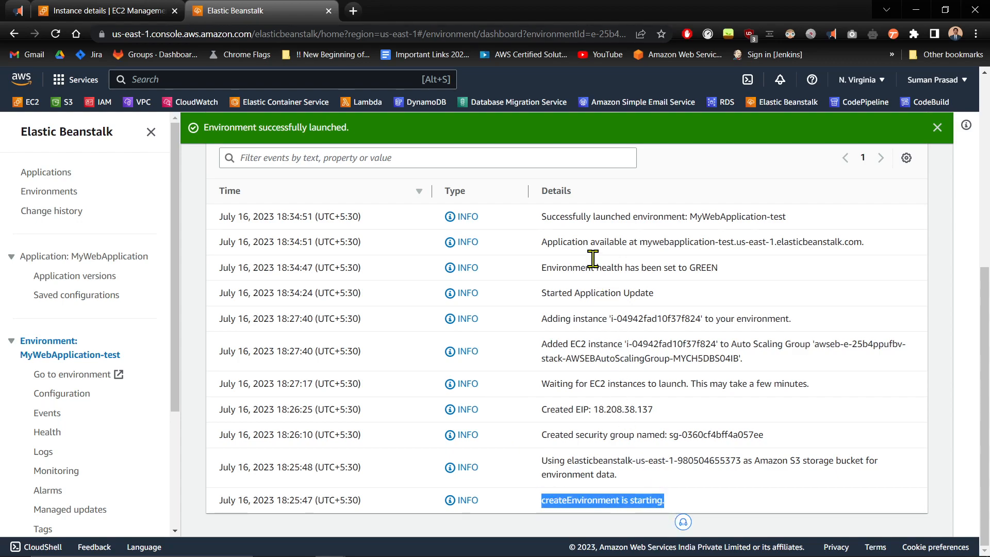
left_click_drag(542, 217, 710, 226)
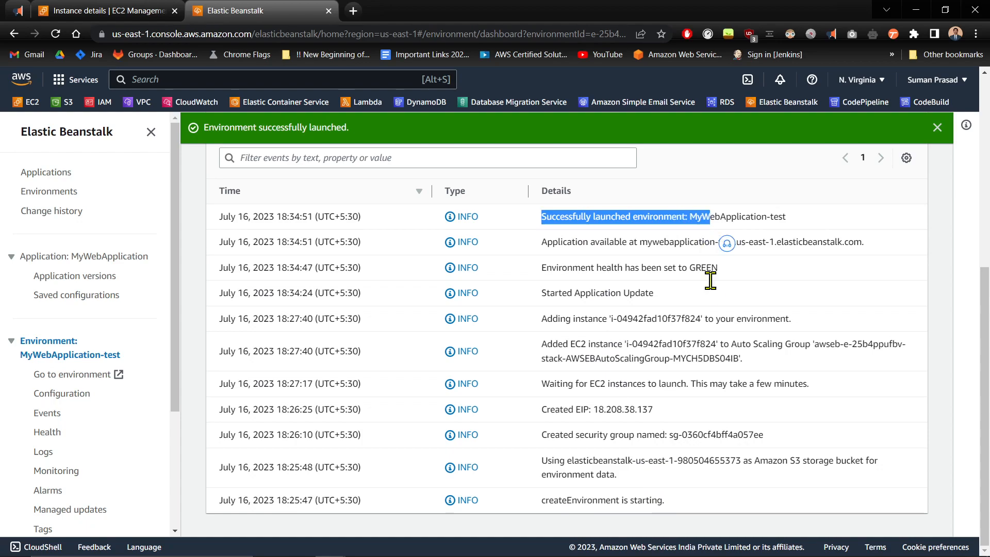
left_click(781, 238)
scroll(721, 317, "up", 5)
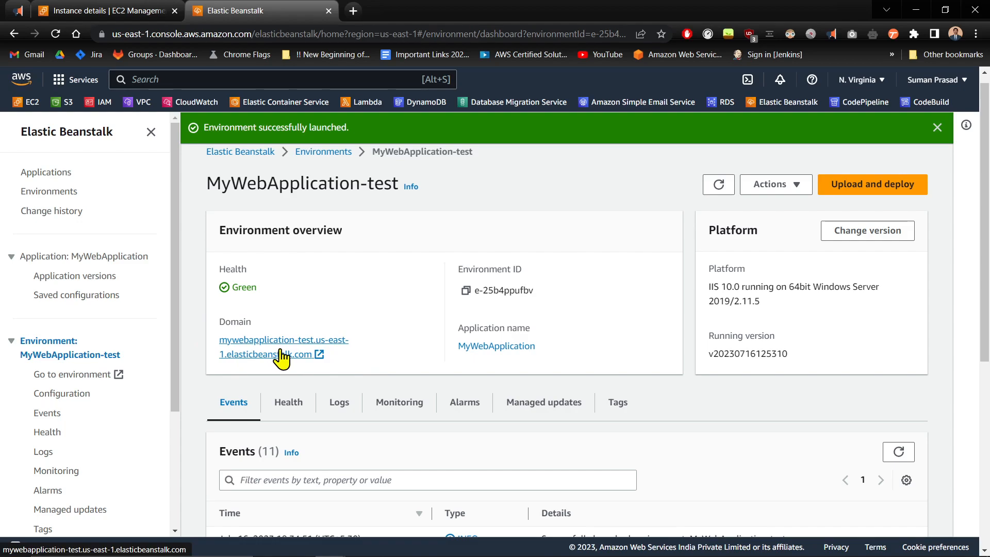
Open the deployed ASP.NET site from the environment's Domain link, then minimize Chrome
left_click(299, 342)
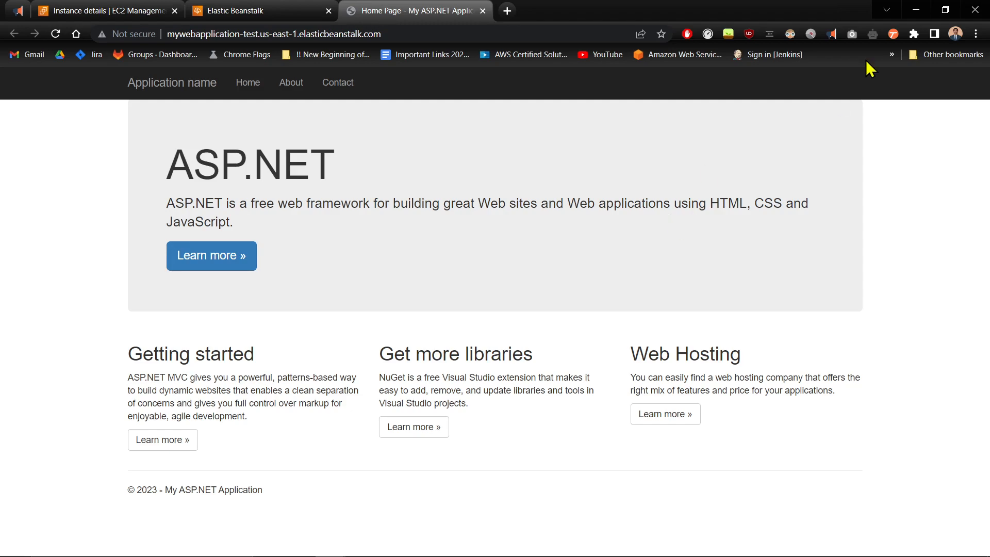
left_click(916, 9)
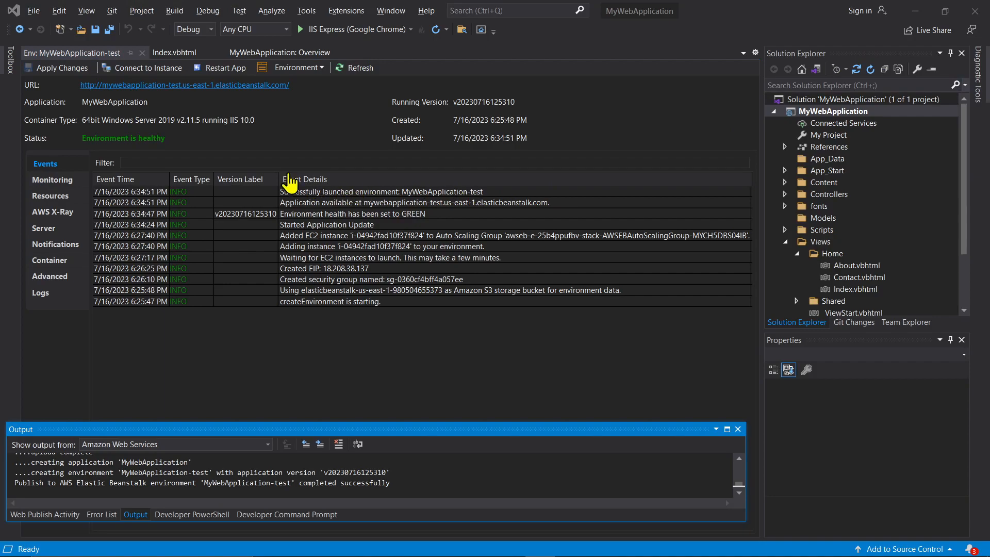
Attempt an EC2-keypair Remote Desktop connection, dismiss the port 3389 blocked error, and return to Chrome
left_click(147, 70)
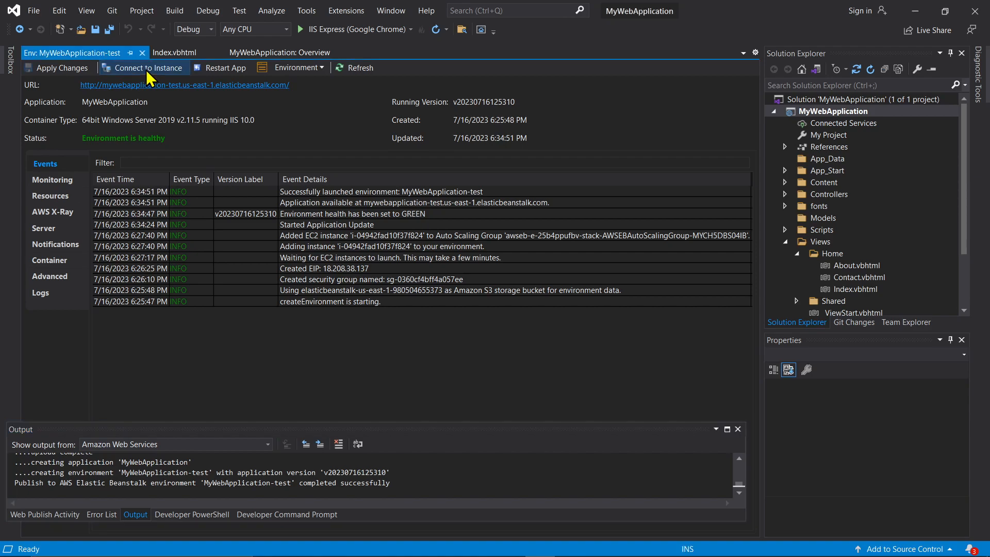
left_click(146, 70)
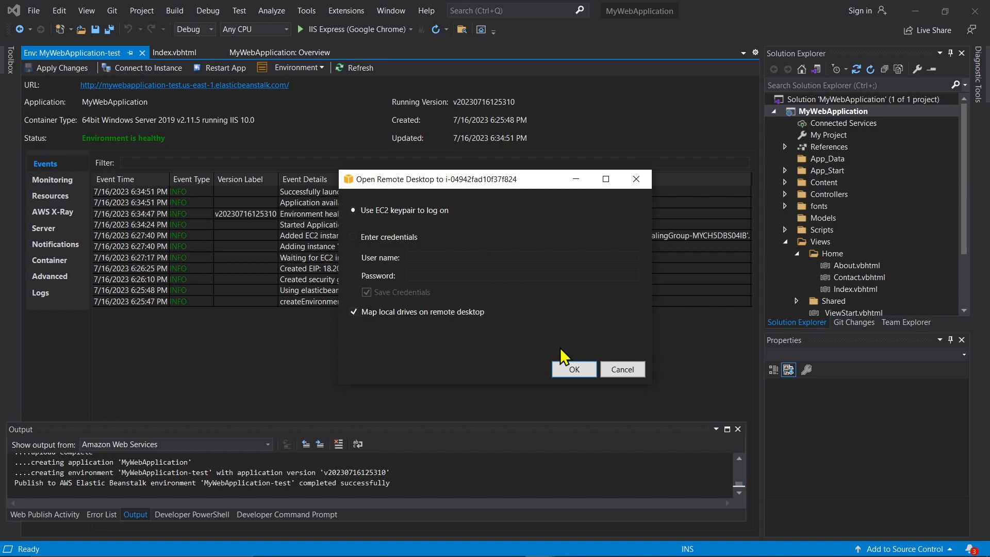
left_click(574, 369)
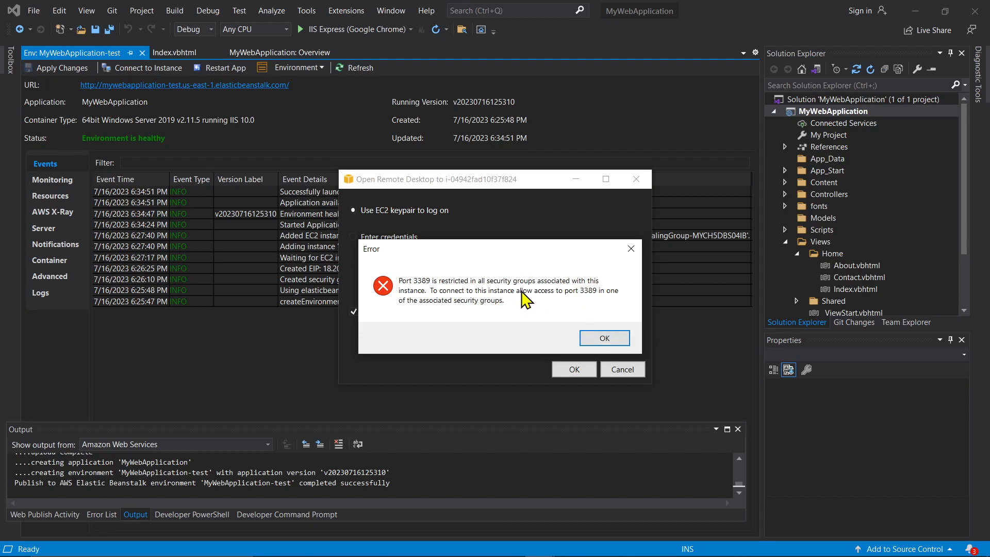
left_click(588, 336)
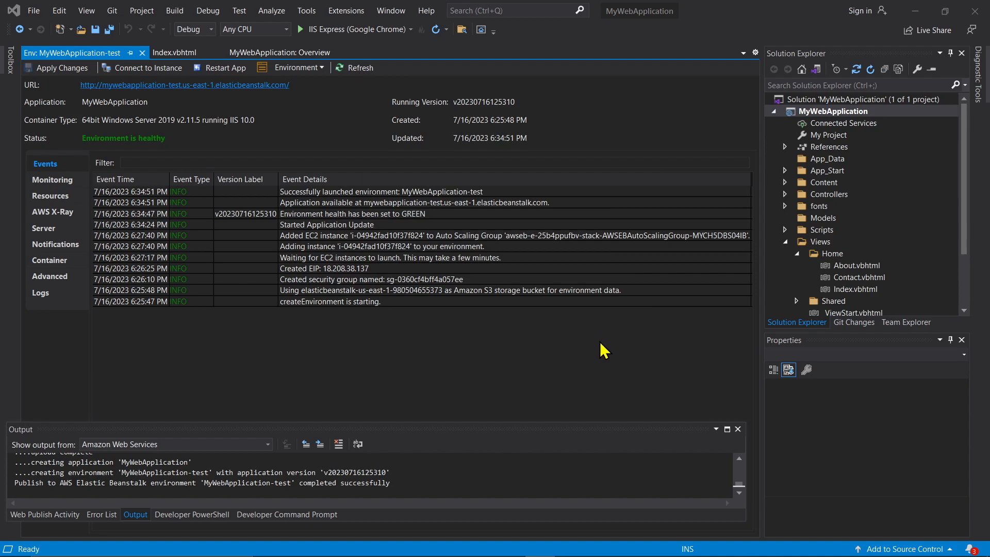
left_click(648, 353)
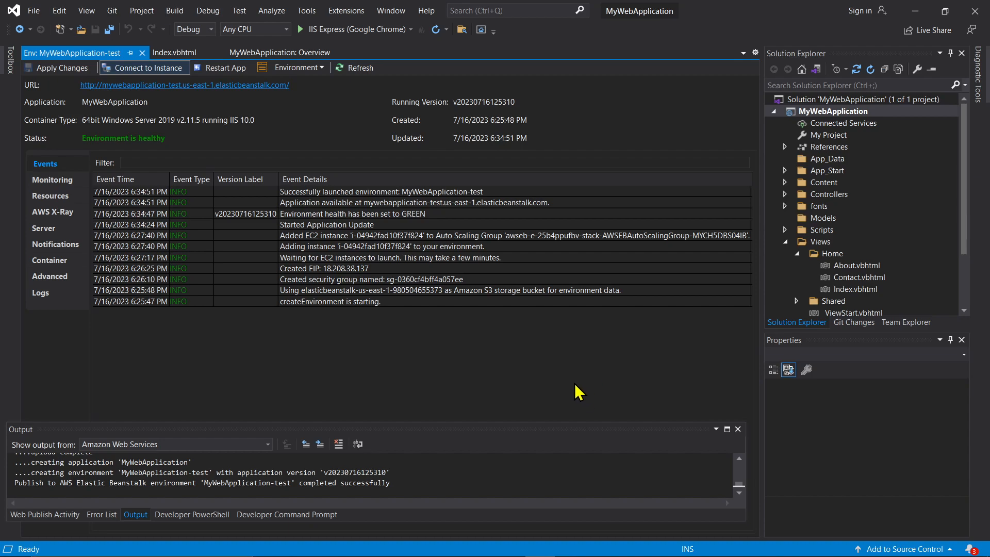
key("alt+Tab")
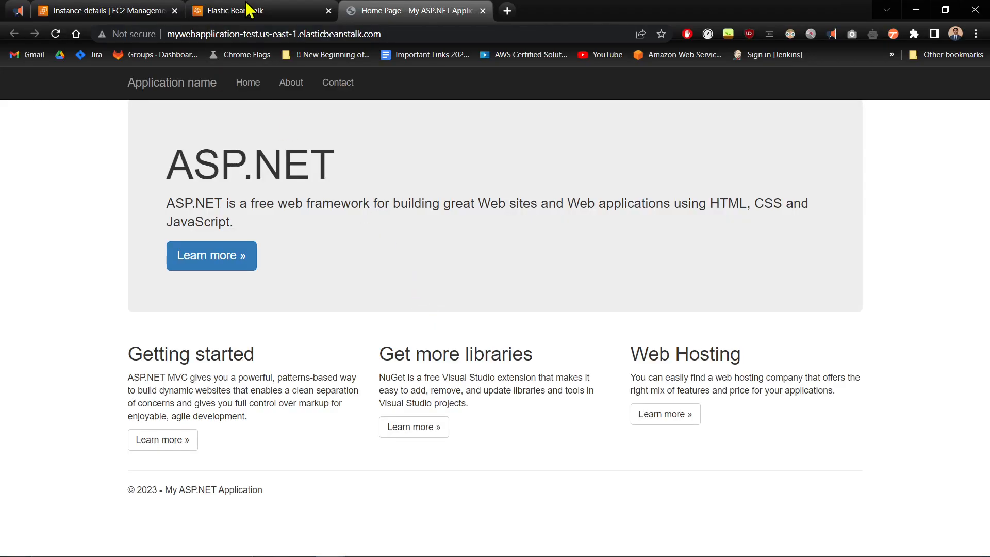
From the instance's Security tab, open its Elastic Beanstalk security group and edit its inbound rules
left_click(246, 10)
left_click(127, 9)
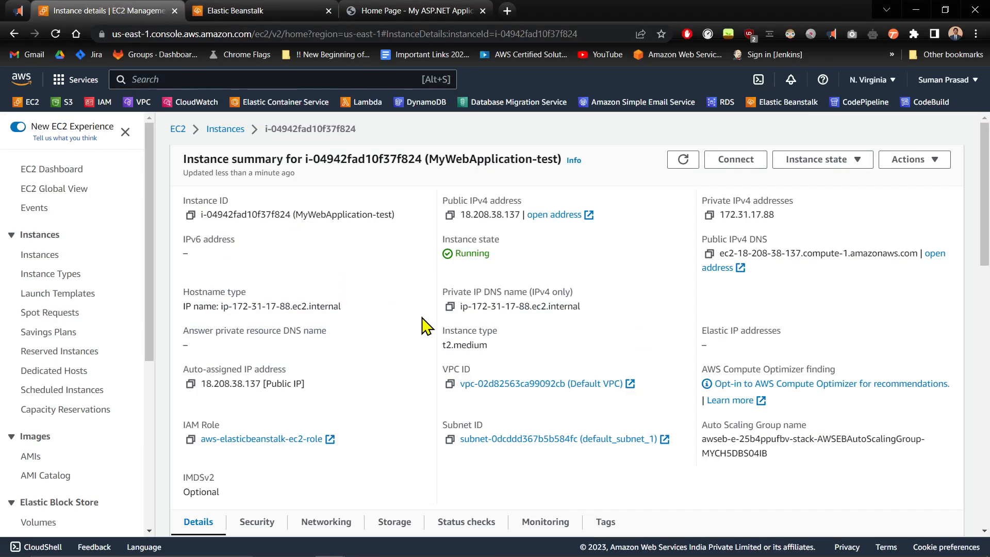
scroll(327, 343, "down", 6)
scroll(372, 301, "up", 6)
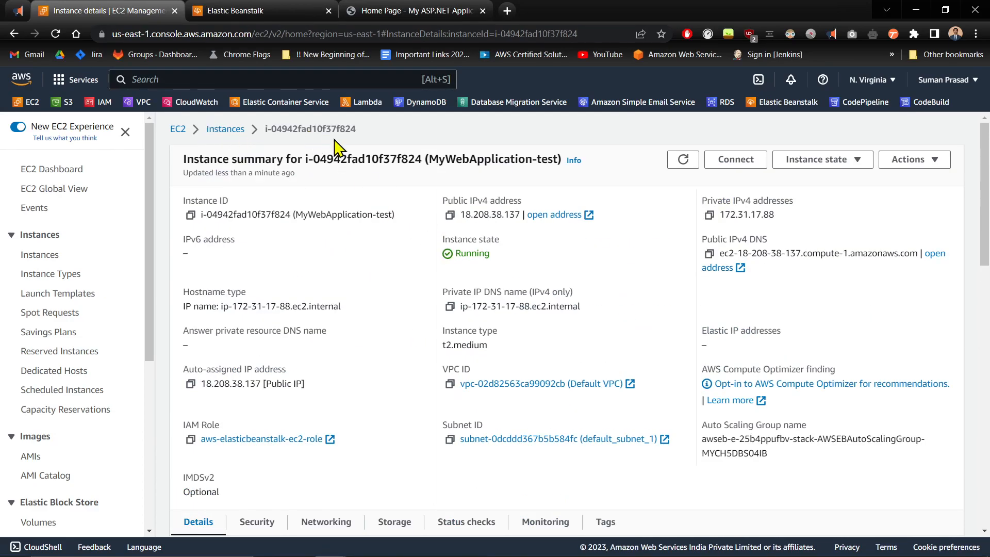
scroll(447, 239, "down", 3)
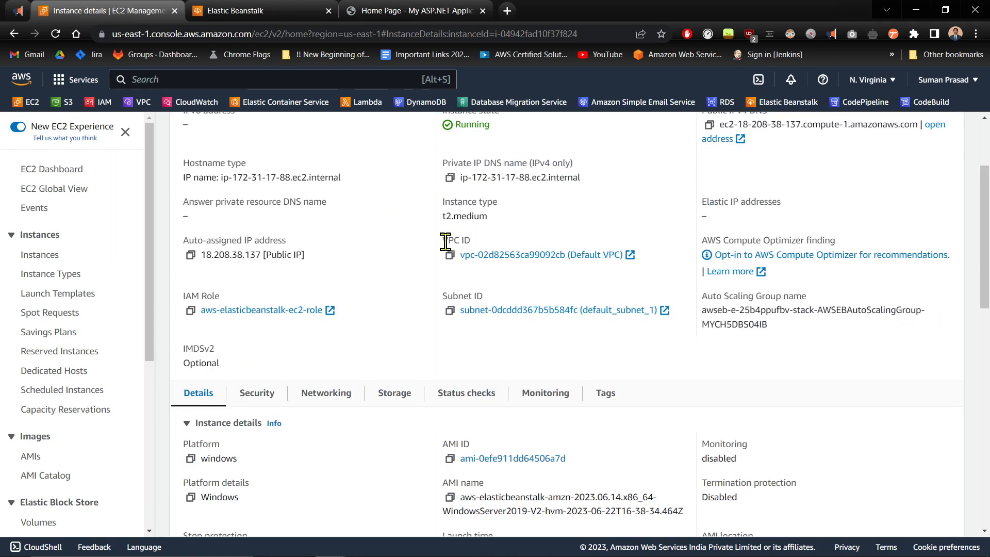
left_click(268, 398)
scroll(291, 415, "down", 4)
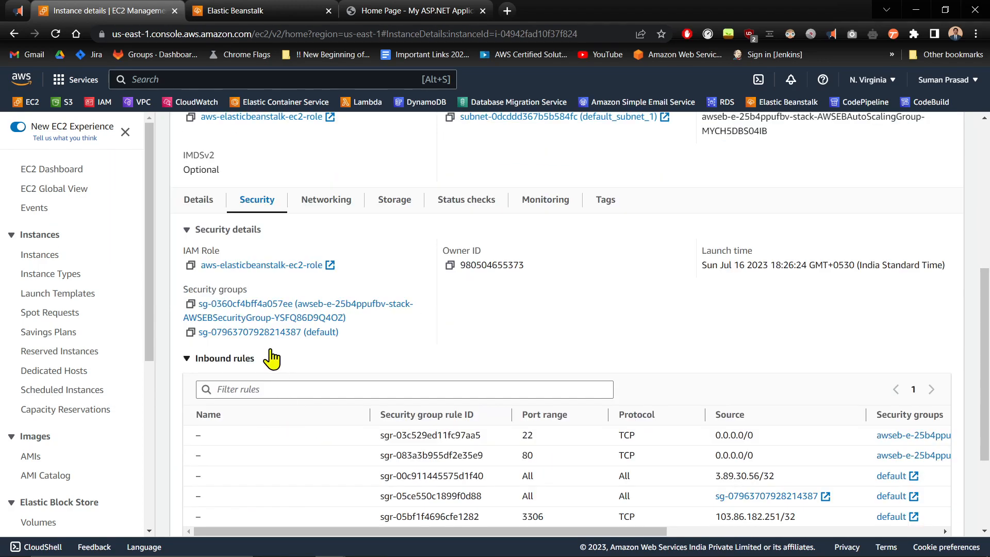
left_click(238, 309)
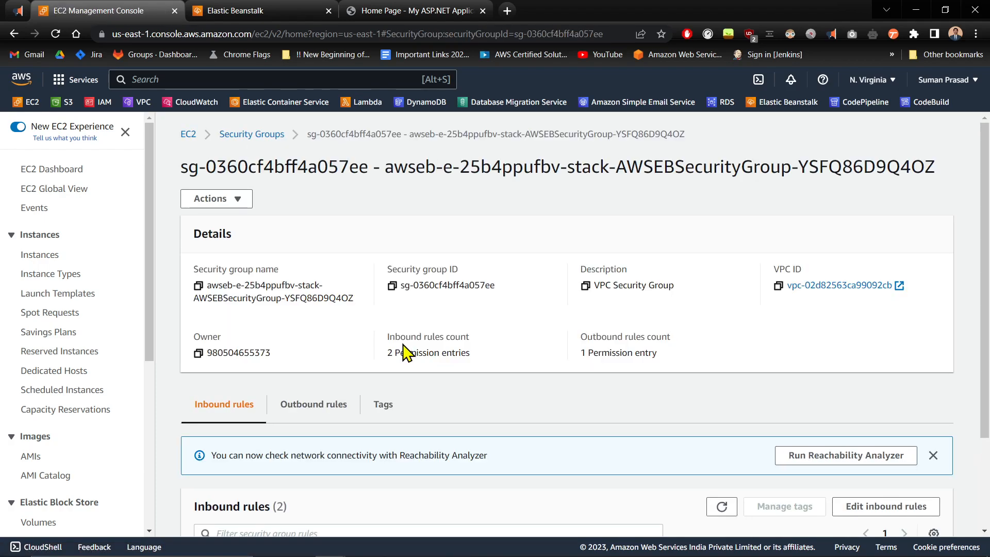
scroll(408, 353, "down", 2)
left_click(887, 396)
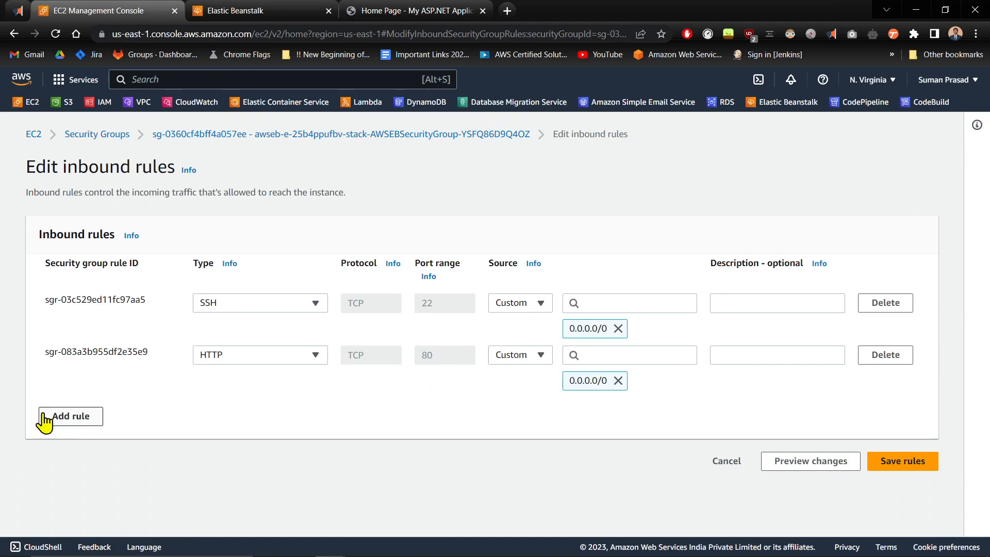
Add an inbound RDP rule on port 3389 with source My IP and save the rules
left_click(45, 417)
left_click(289, 412)
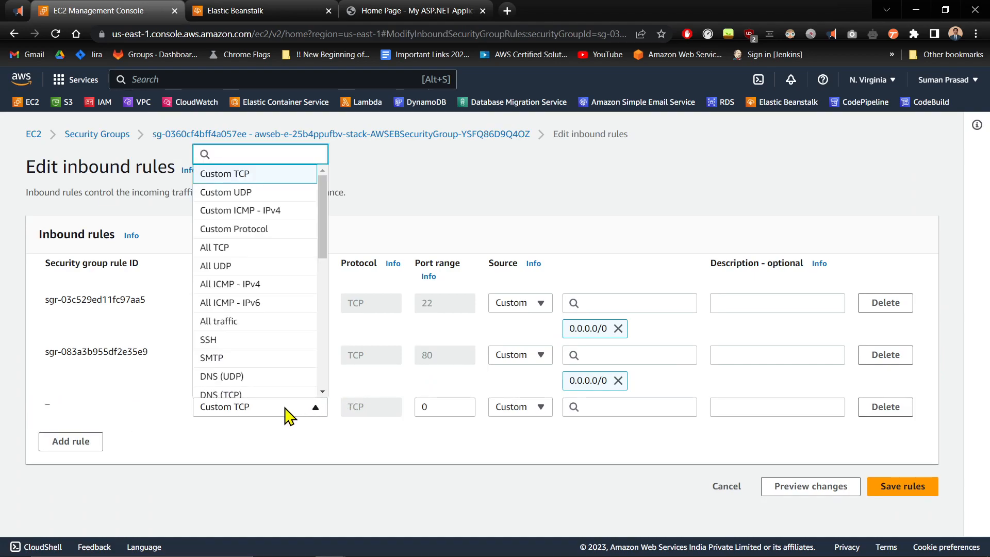
type("rd")
left_click(234, 370)
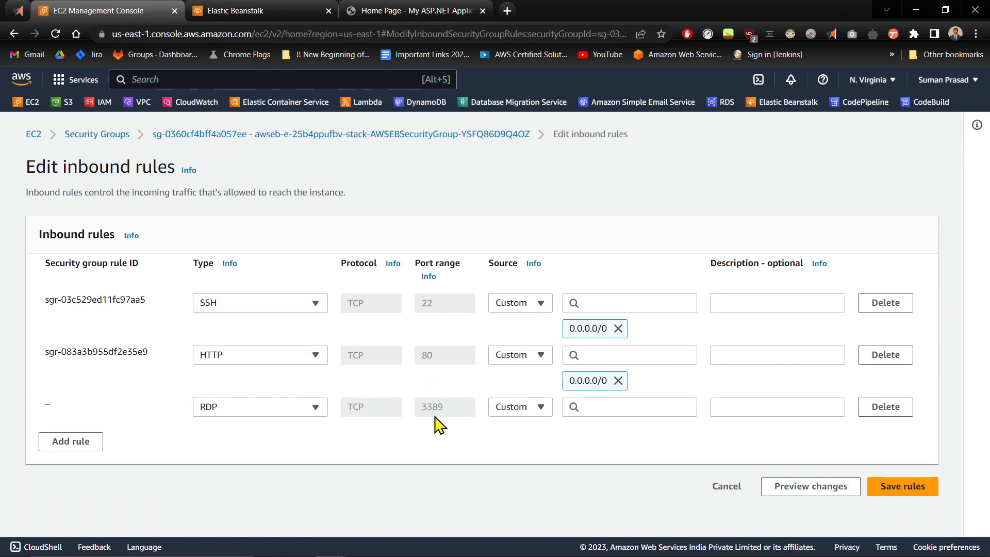
left_click(530, 409)
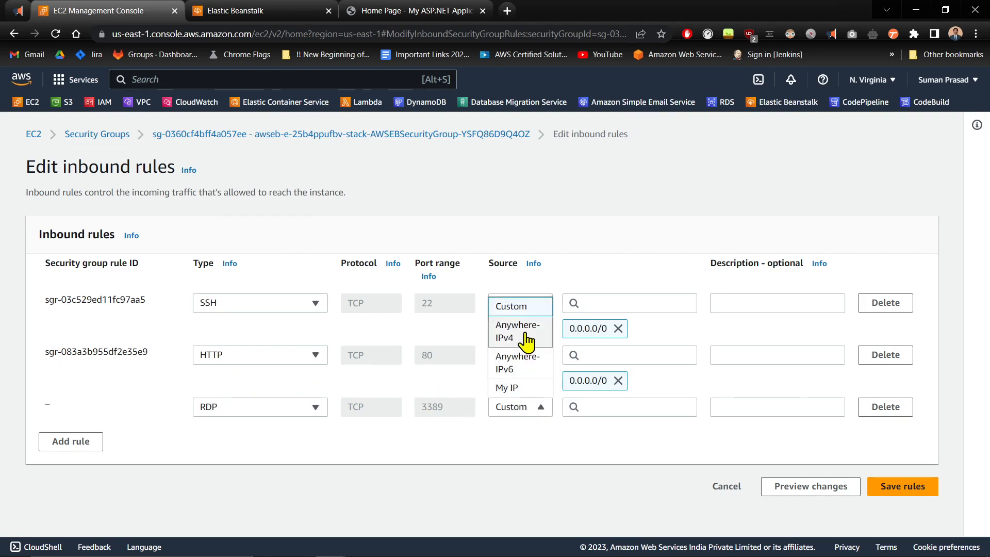
left_click(524, 393)
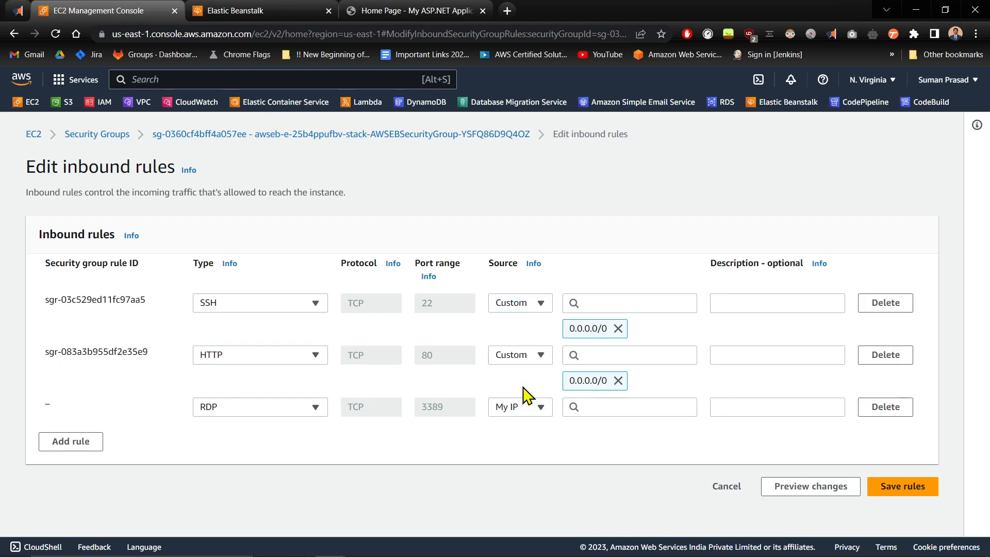
left_click(883, 509)
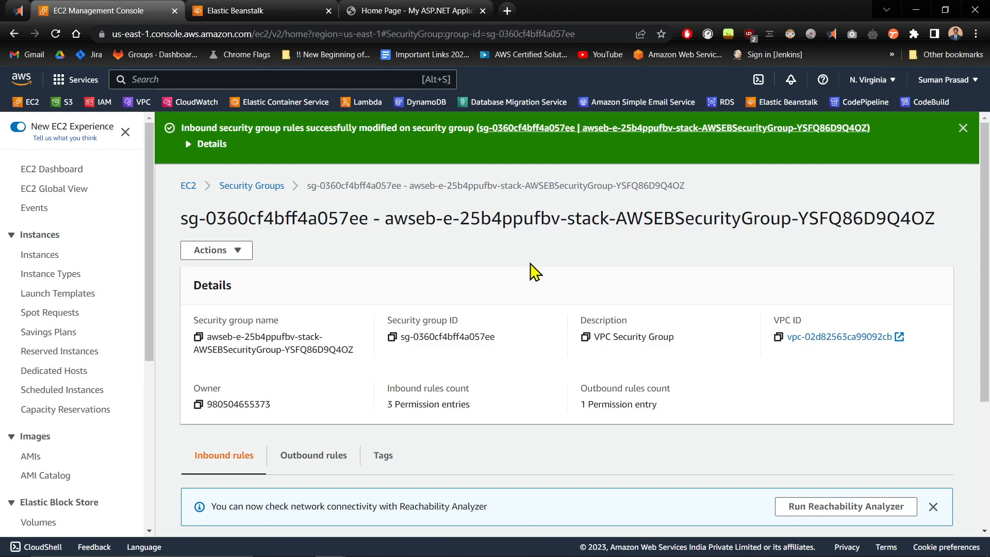
key("alt+Tab")
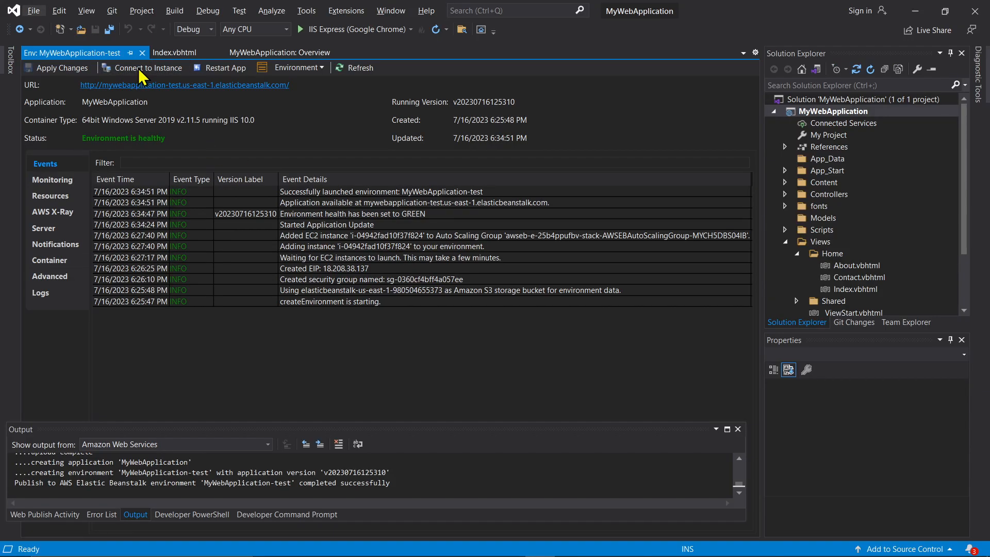
Retry Connect to Instance with the EC2 key pair, accepting the publisher and certificate warnings
left_click(146, 69)
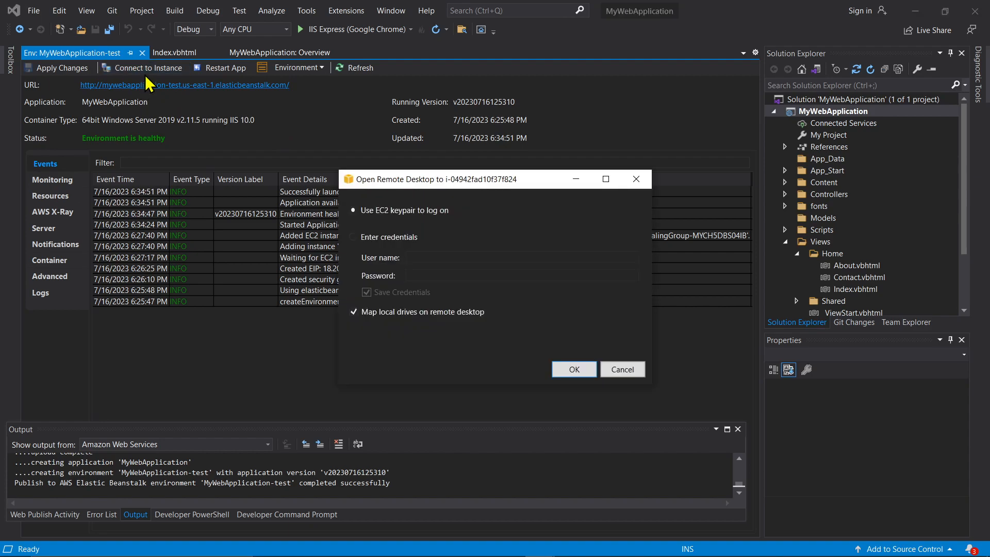
left_click(583, 370)
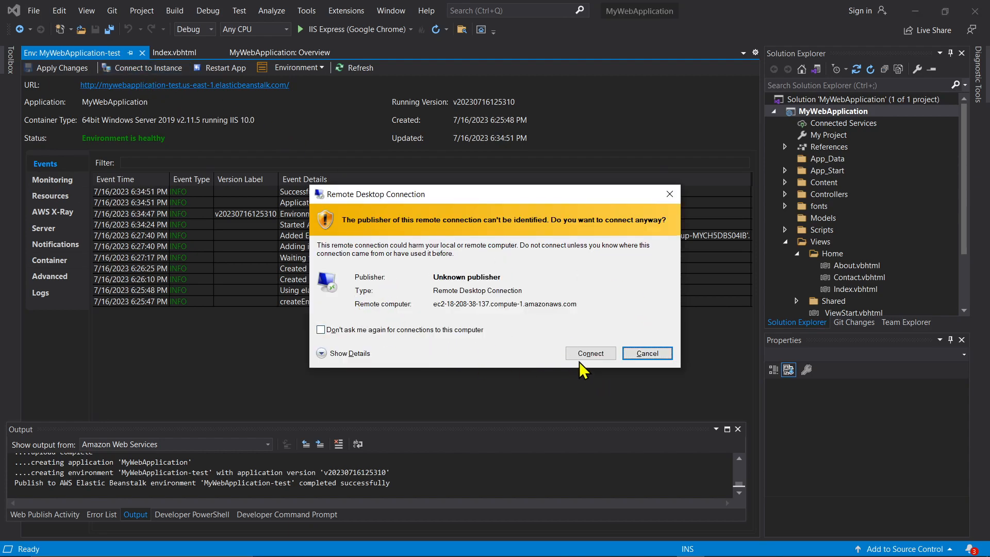
left_click(590, 354)
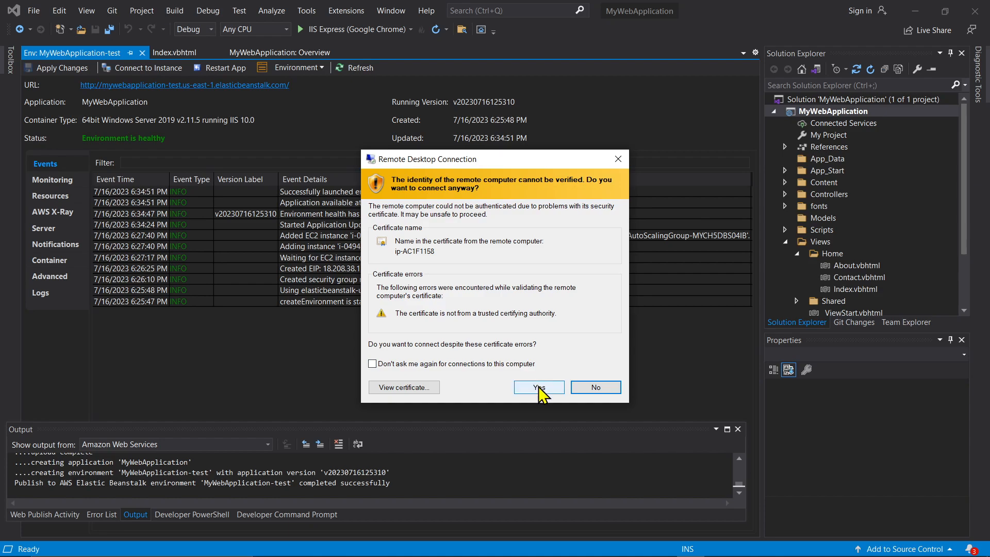
left_click(539, 387)
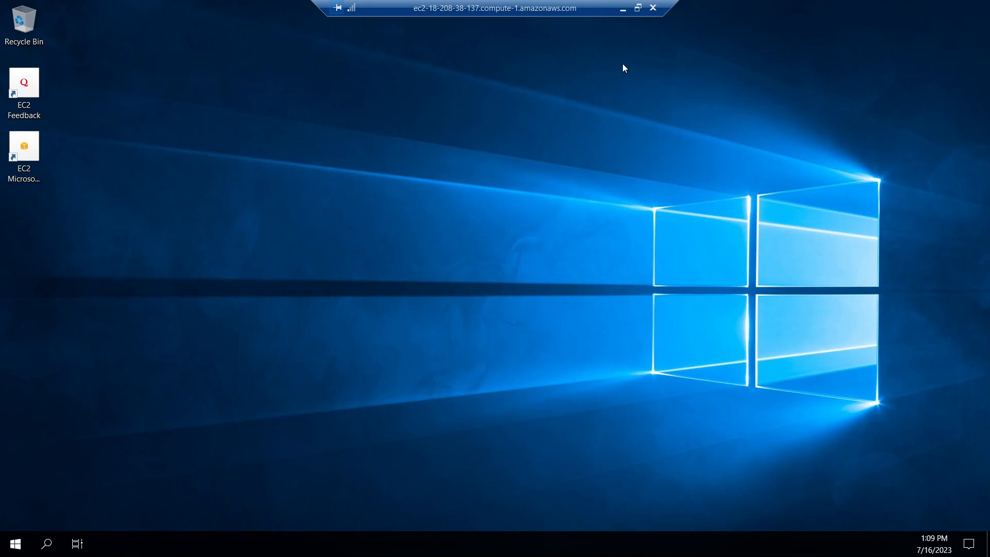
Minimize the Remote Desktop session showing the Windows Server desktop
left_click(623, 10)
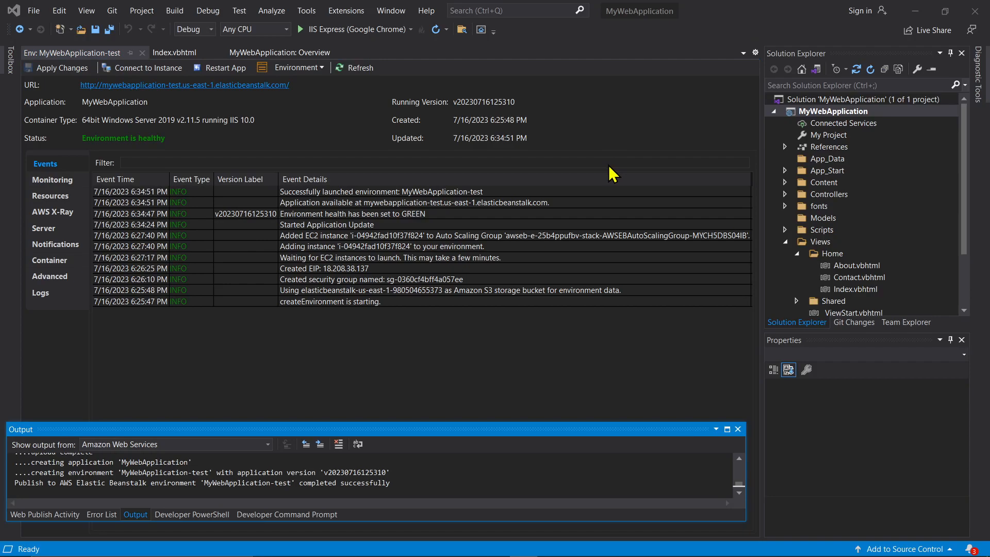
Review the Environment dropdown's actions, then bring the Chrome security group page forward
left_click(321, 68)
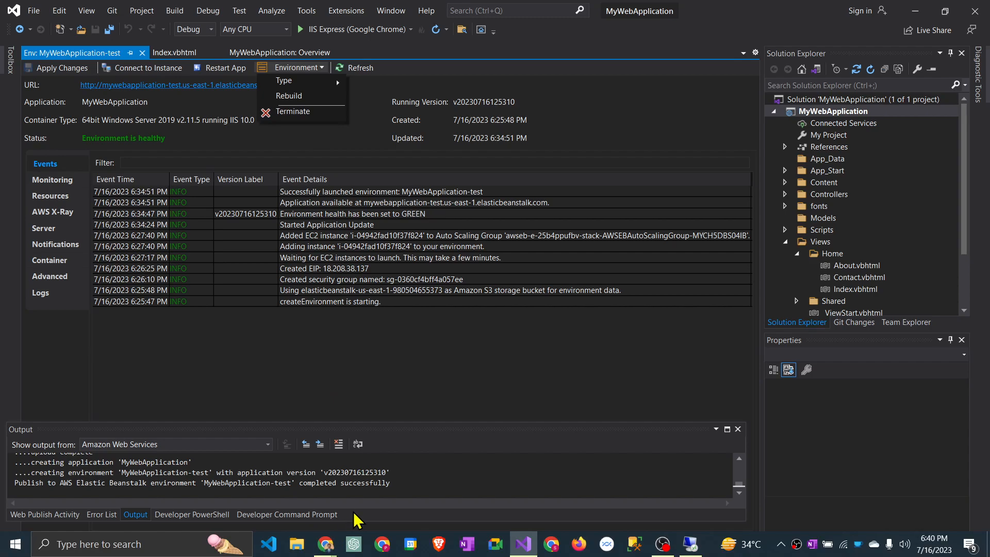
key("alt+Tab")
left_click(468, 319)
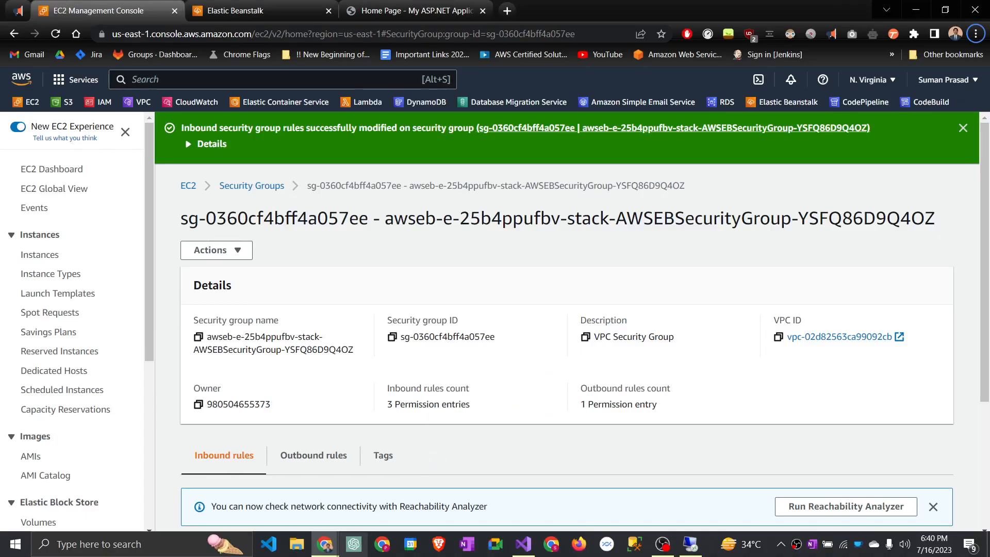
Open a new Chrome window under another profile and go to the DeployToCloud blog's address
right_click(332, 545)
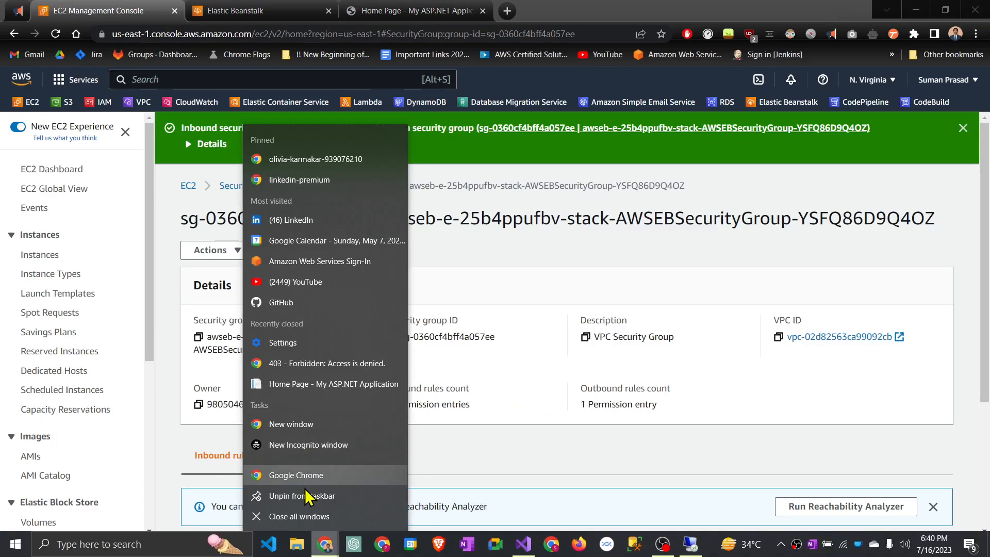
left_click(310, 483)
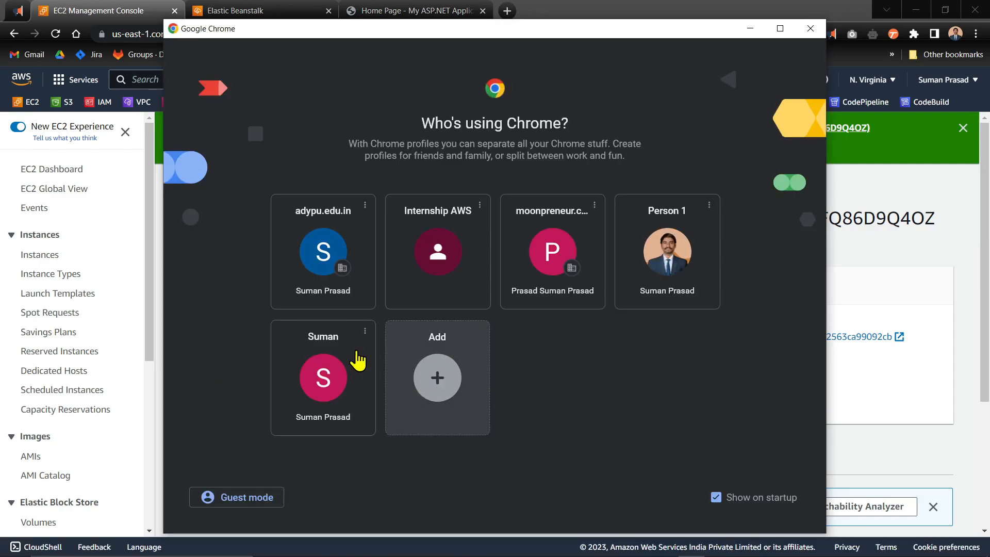
left_click(324, 379)
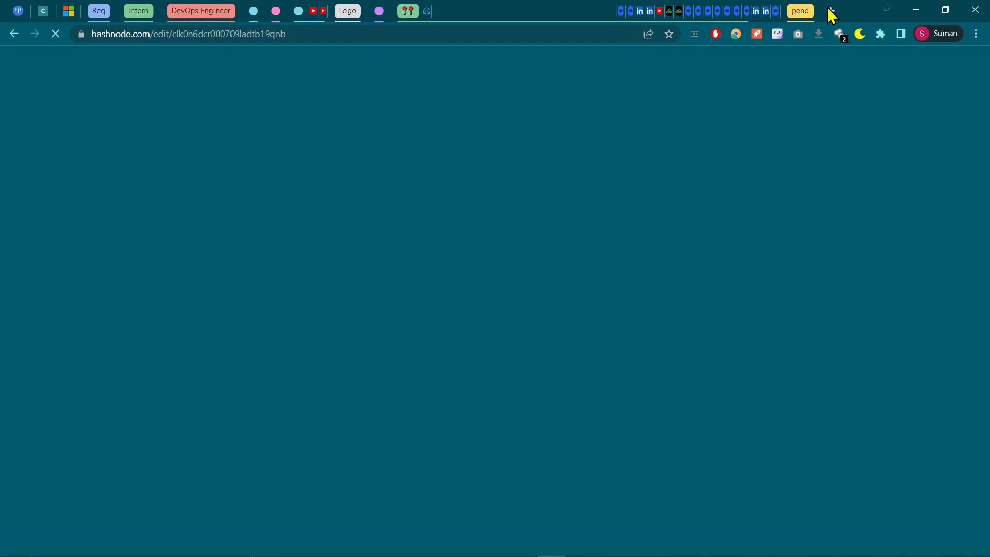
left_click(830, 12)
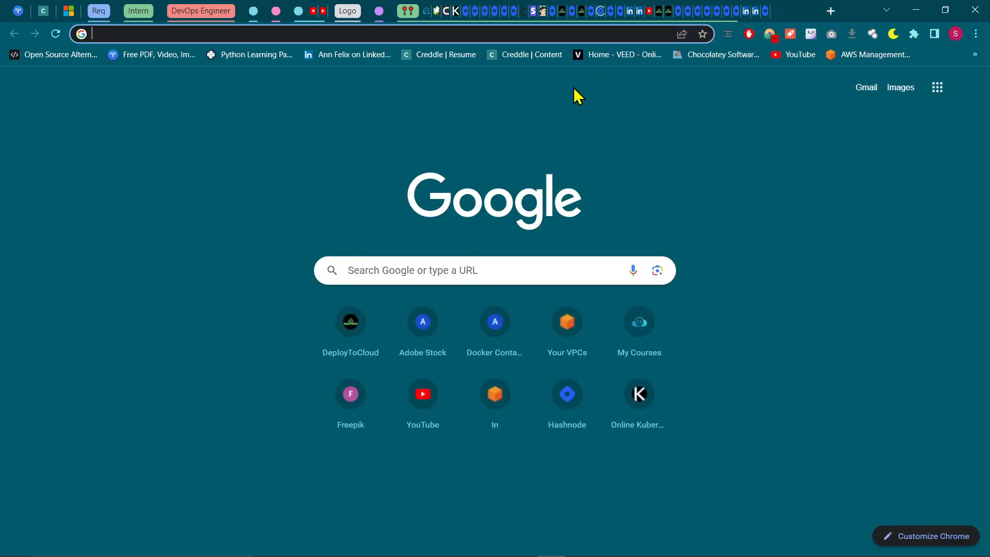
type("blog.")
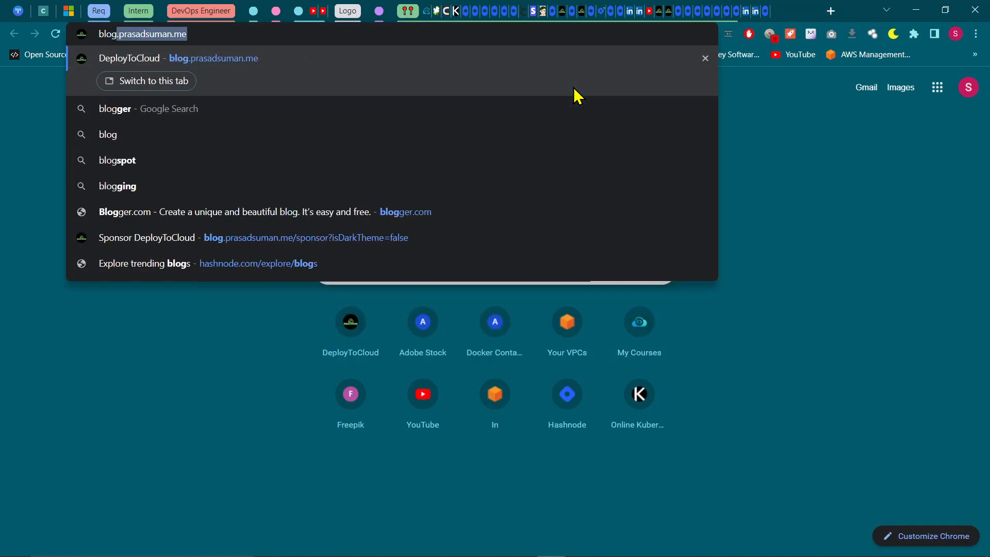
type("prasad")
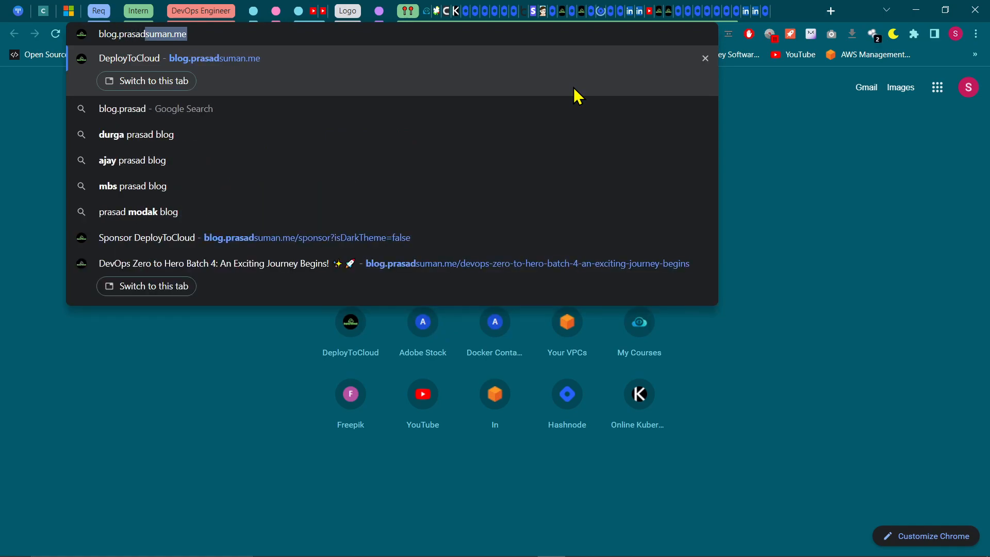
type("suman.me")
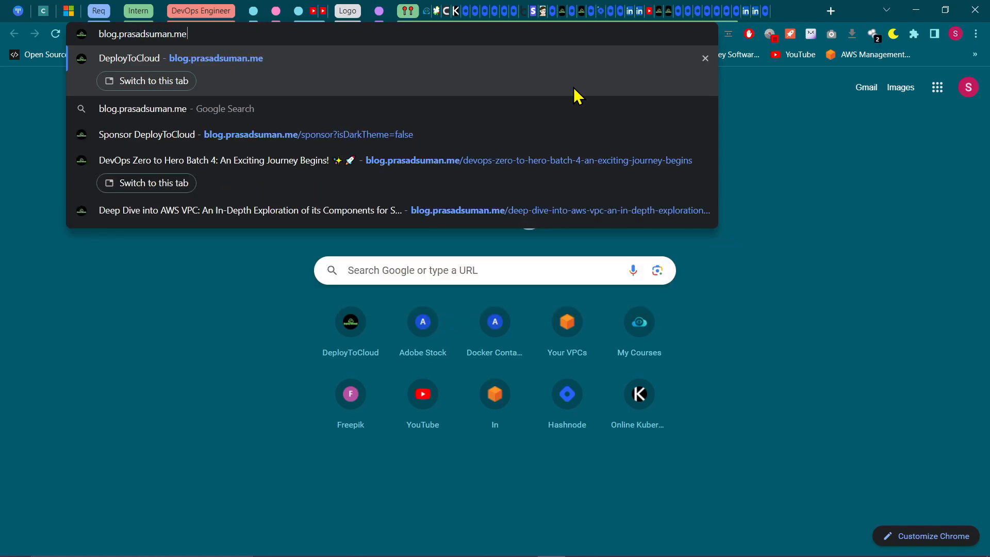
key("Return")
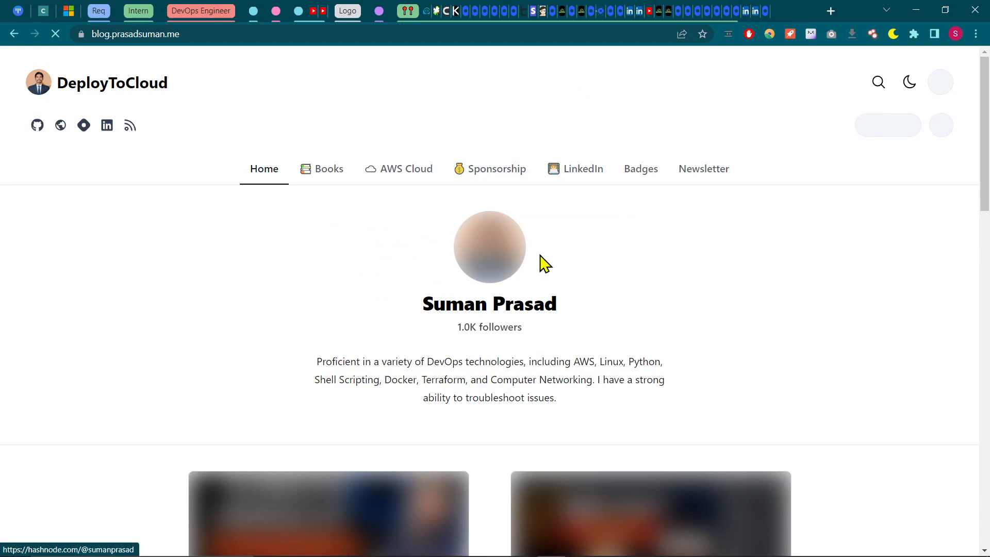
Browse the blog and its Sponsorship page, highlighting the 186 posts count
scroll(519, 327, "down", 5)
scroll(530, 307, "up", 4)
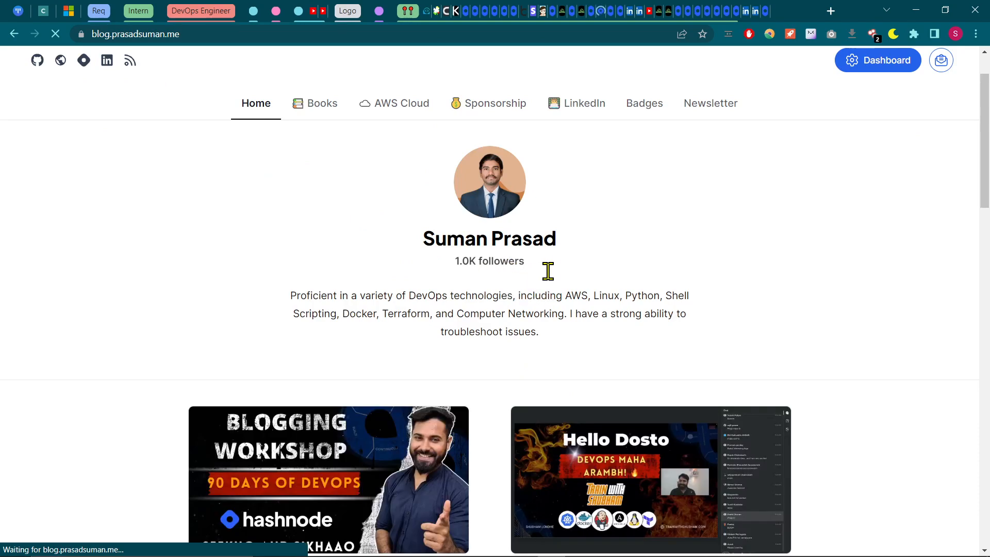
left_click_drag(457, 265, 540, 264)
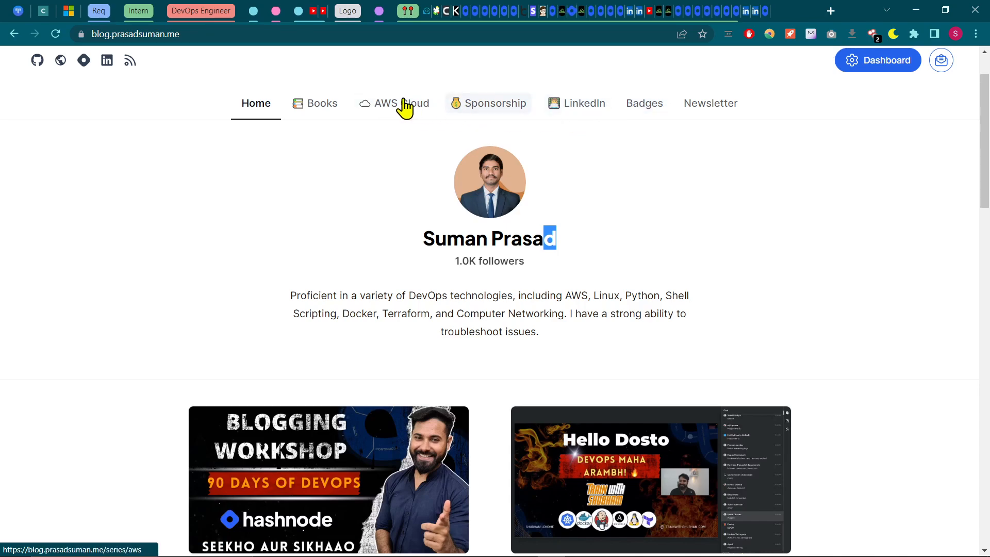
left_click(486, 100)
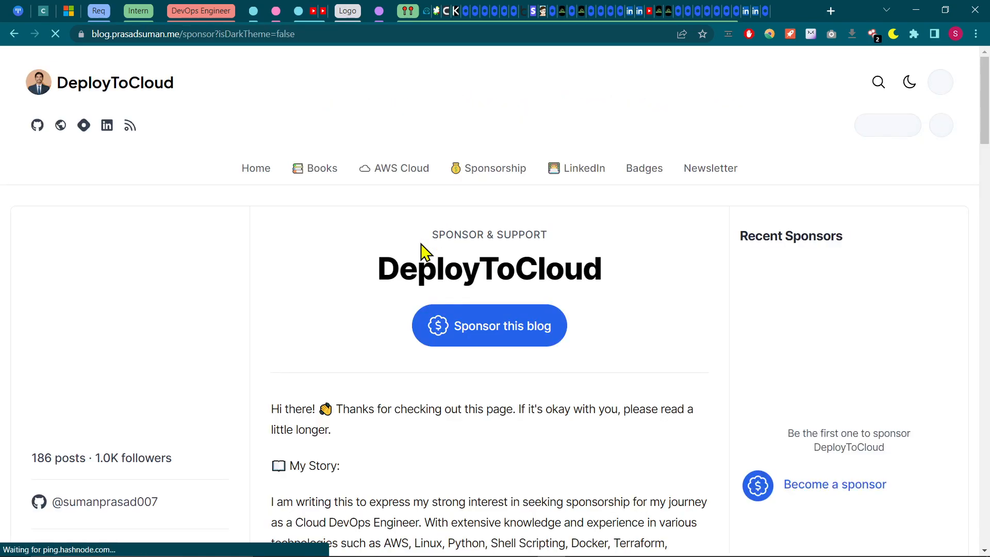
left_click_drag(31, 395, 90, 395)
Return to the blog home page and open the author's GitHub profile
scroll(336, 402, "up", 1)
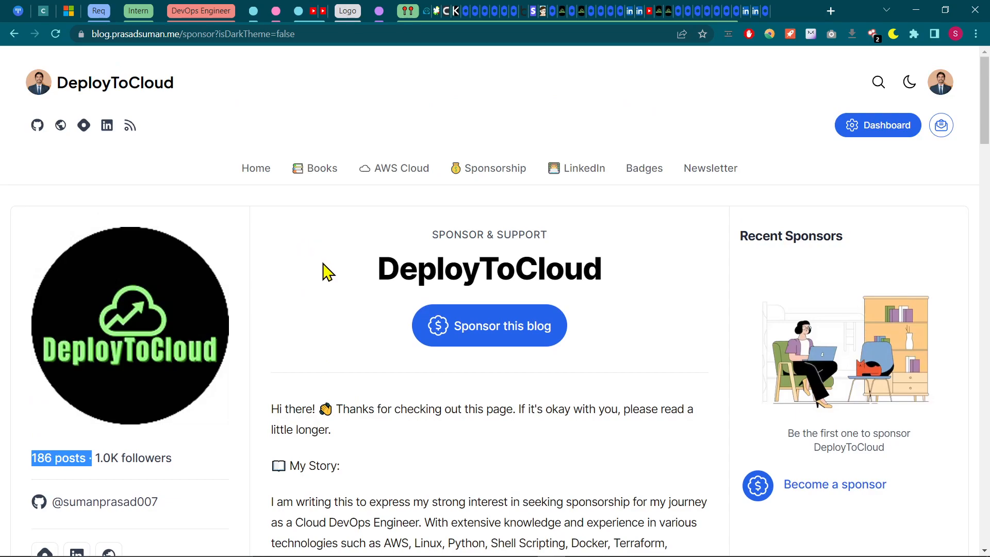
left_click(244, 176)
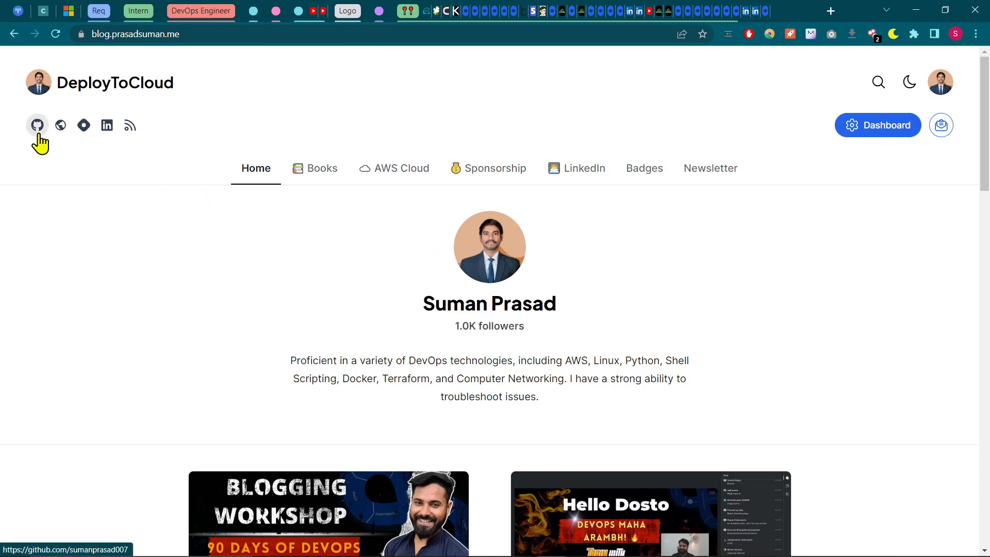
left_click(37, 125)
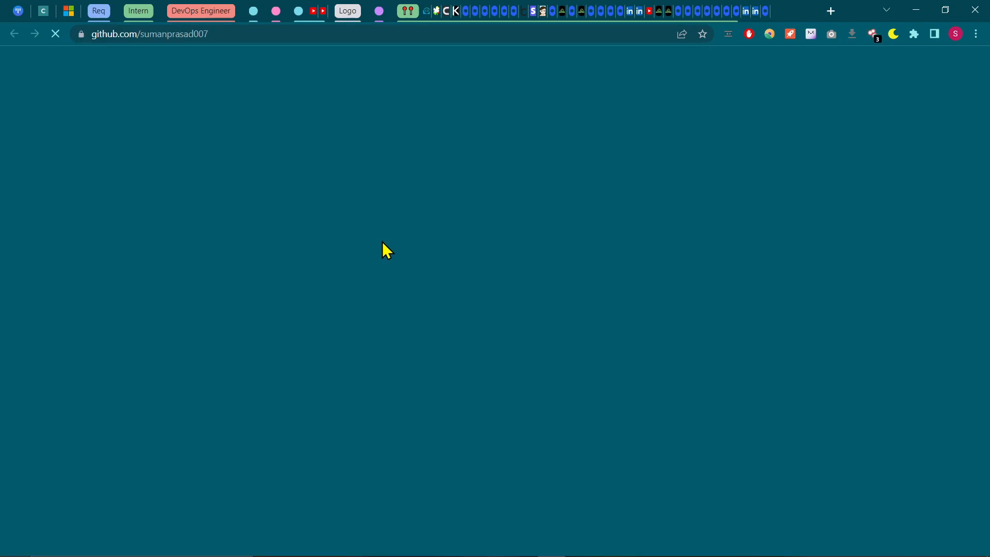